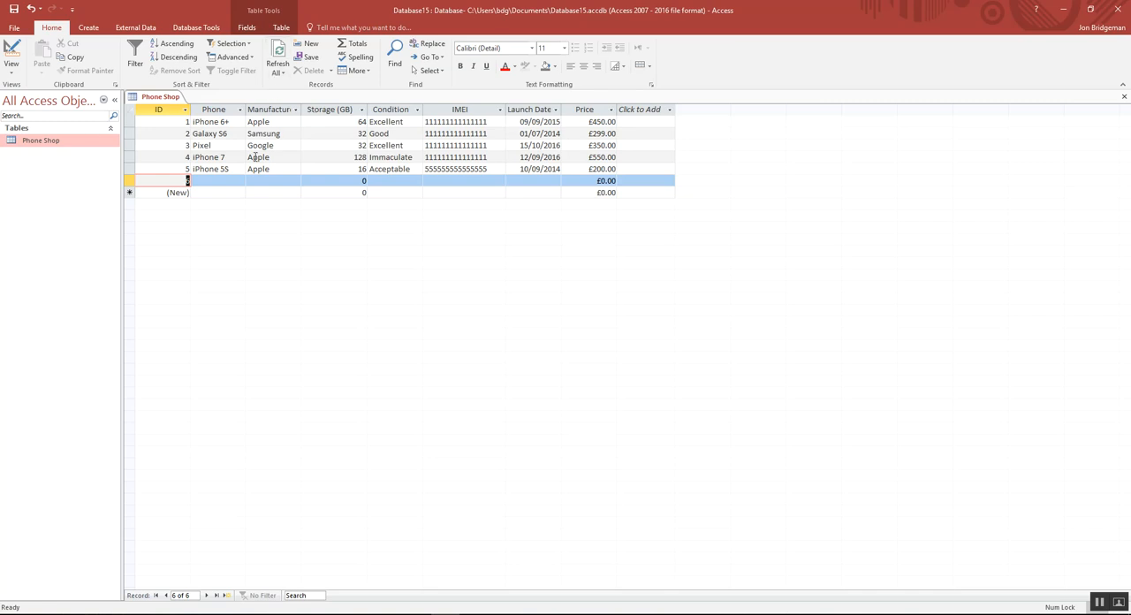
# Step: Switch the Phone Shop table to Design View
pyautogui.click(228, 172)
pyautogui.click(228, 181)
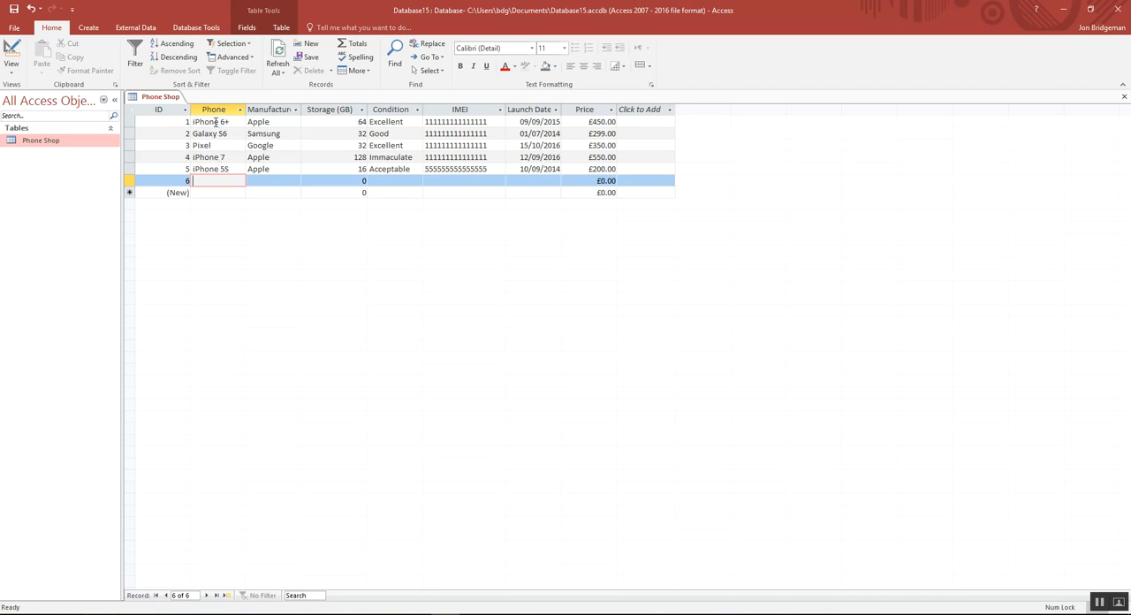
pyautogui.press('Tab')
pyautogui.click(209, 181)
pyautogui.click(15, 73)
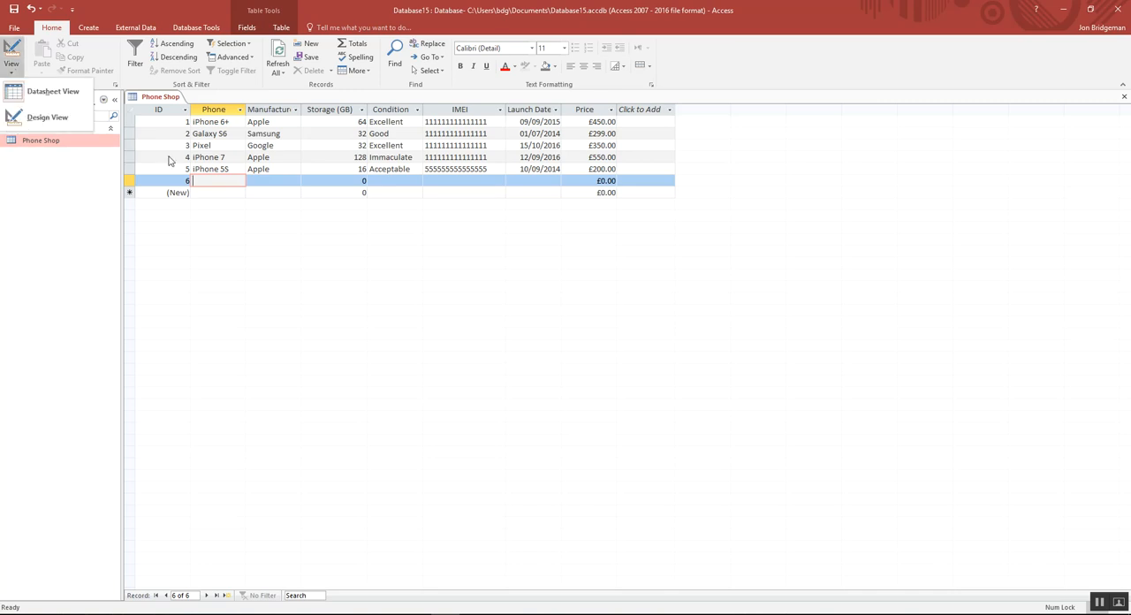
pyautogui.click(46, 117)
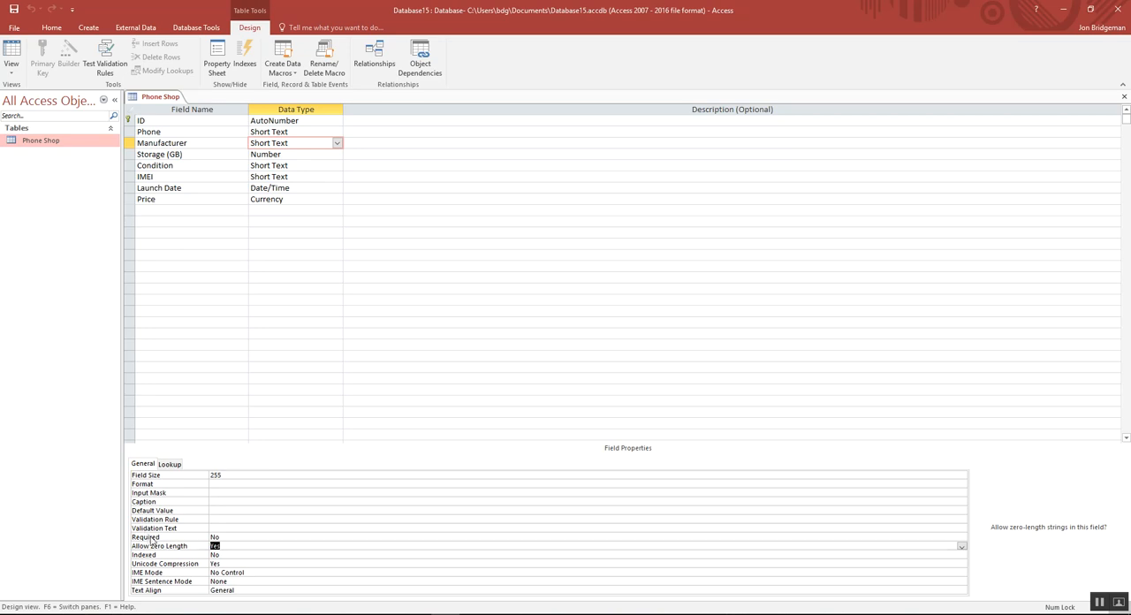
# Step: Set the Required property of the Phone field to Yes
pyautogui.click(229, 538)
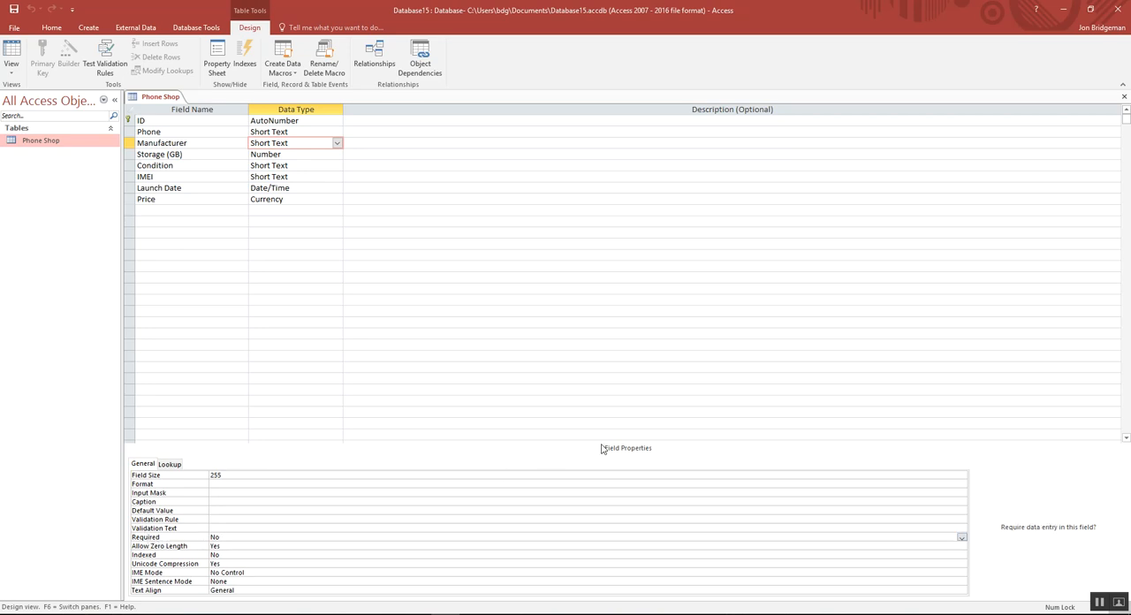
pyautogui.click(202, 134)
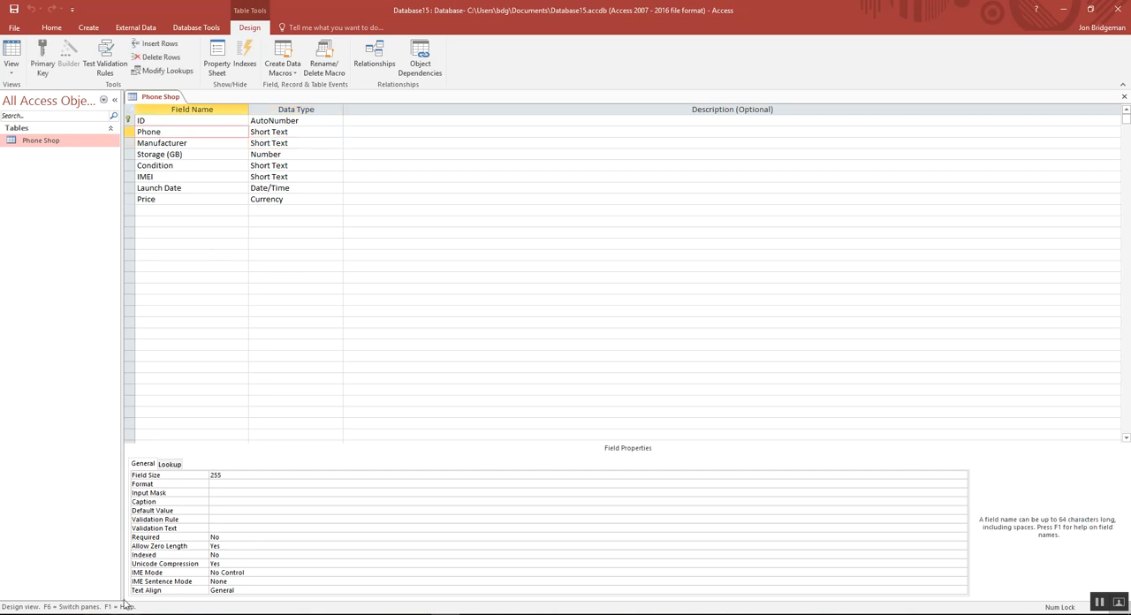
pyautogui.click(214, 536)
pyautogui.click(221, 546)
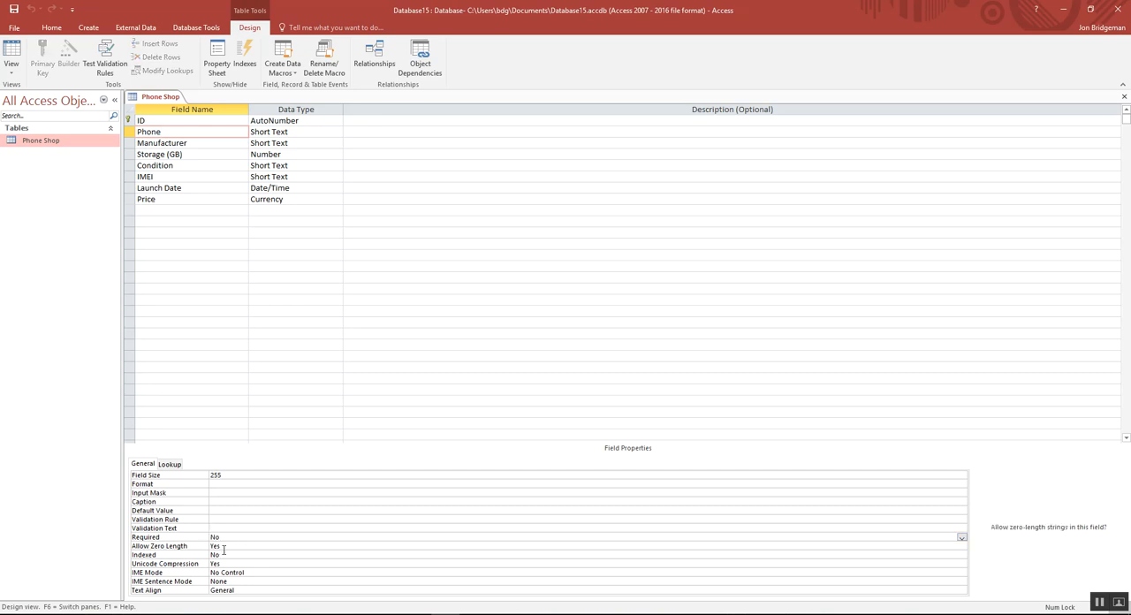
pyautogui.doubleClick(223, 549)
pyautogui.moveTo(223, 537); pyautogui.dragTo(209, 549)
pyautogui.click(234, 537)
pyautogui.press('BackSpace')
pyautogui.press('BackSpace')
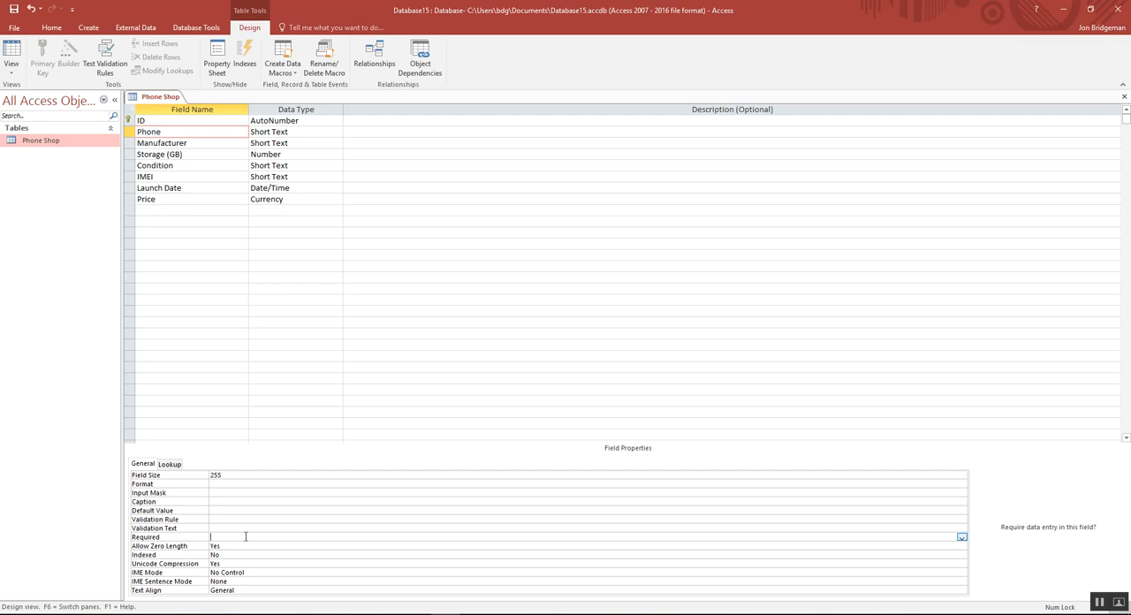
pyautogui.click(961, 536)
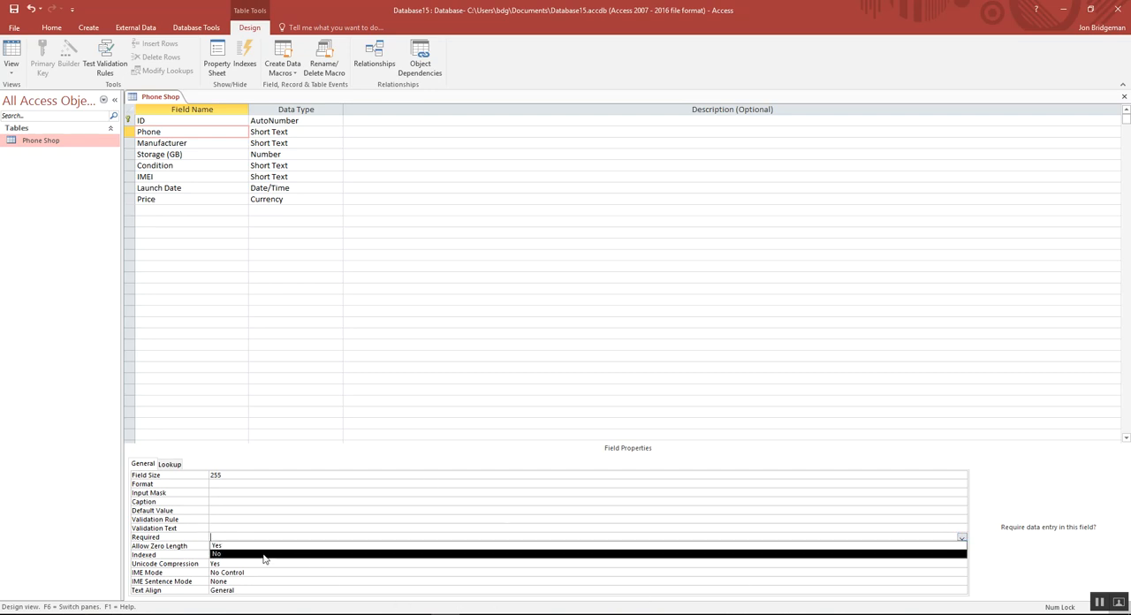
pyautogui.click(217, 545)
# Step: Set the Allow Zero Length property of the Phone field to No
pyautogui.click(217, 545)
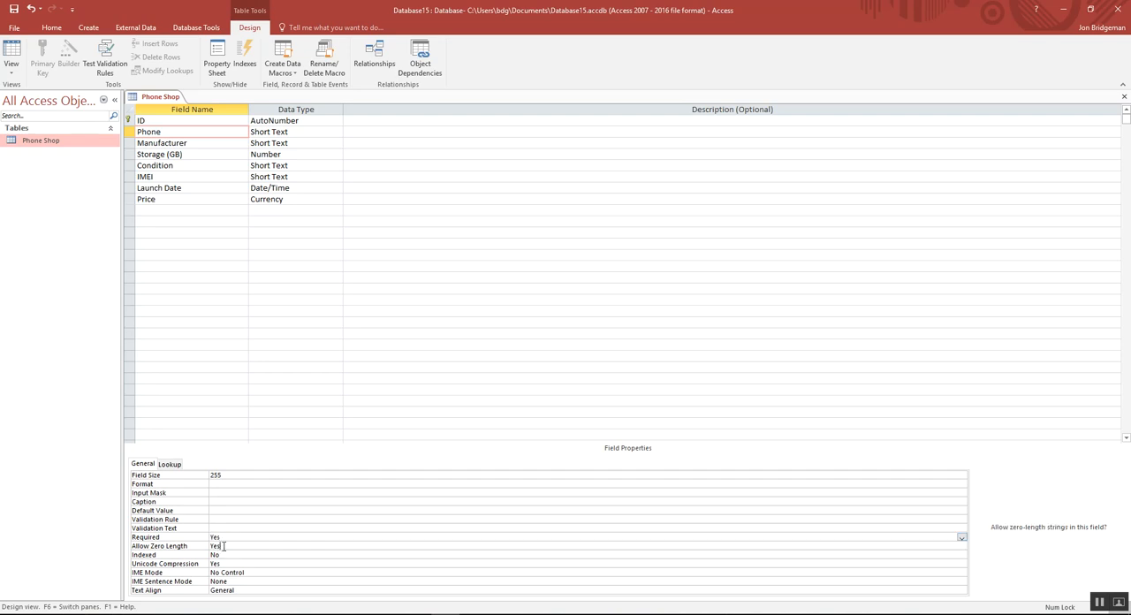
pyautogui.click(961, 548)
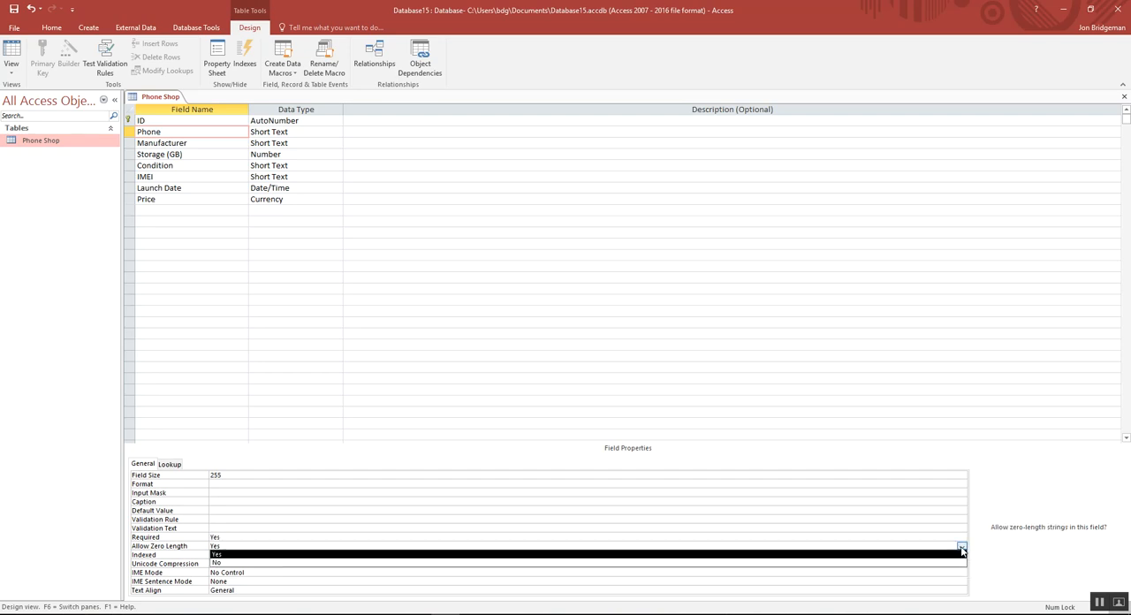
pyautogui.click(217, 563)
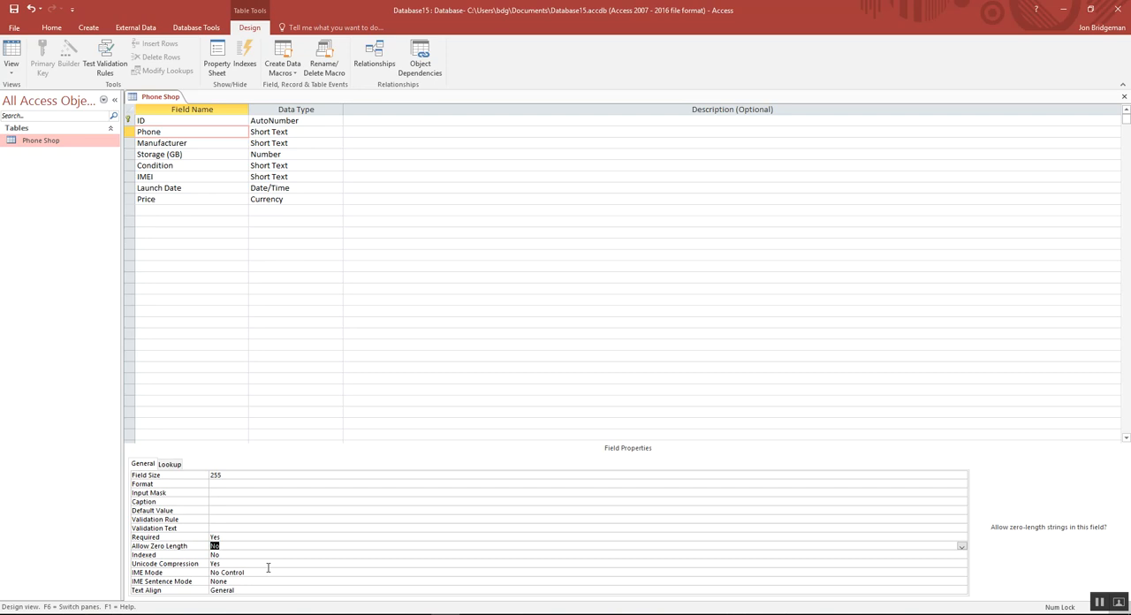
pyautogui.click(219, 546)
# Step: Save the table, testing existing data but keeping the new Required setting for Phone, and return to Datasheet View
pyautogui.click(14, 9)
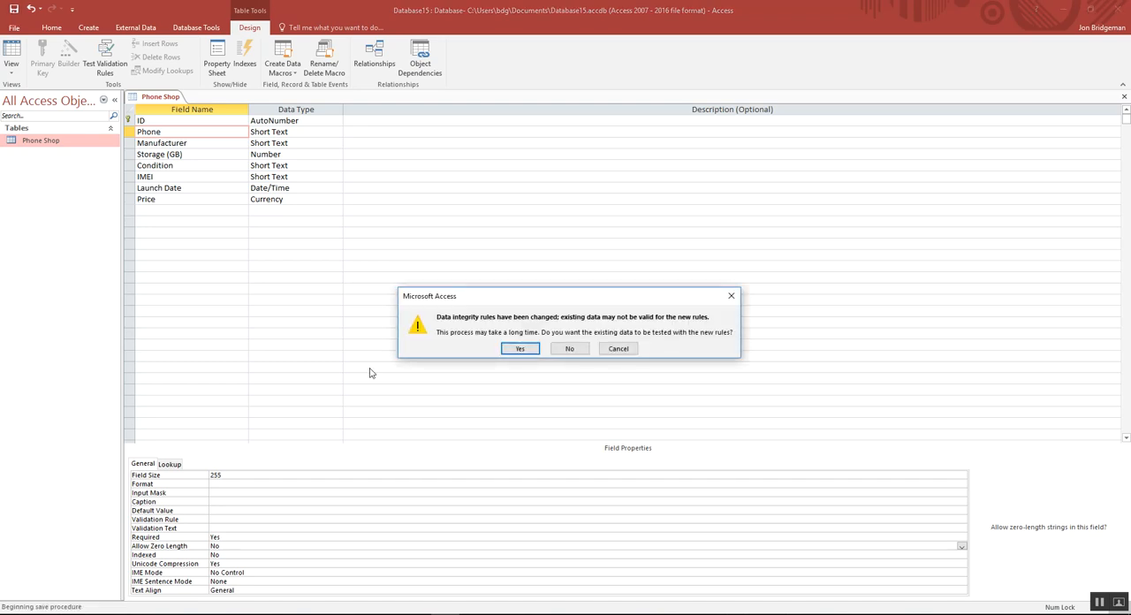
pyautogui.click(521, 349)
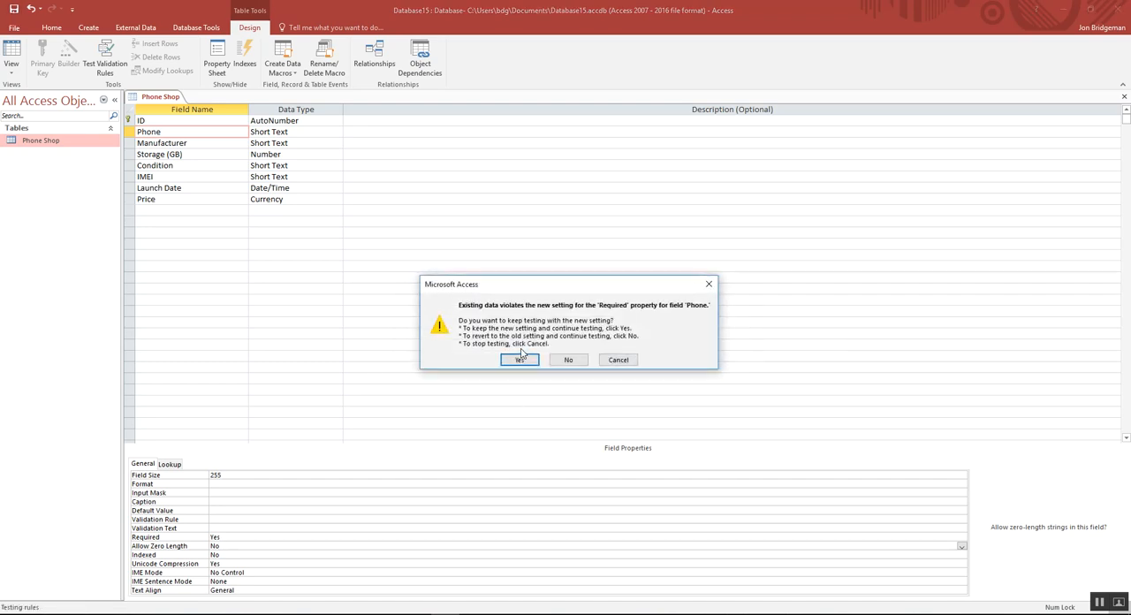
pyautogui.click(519, 360)
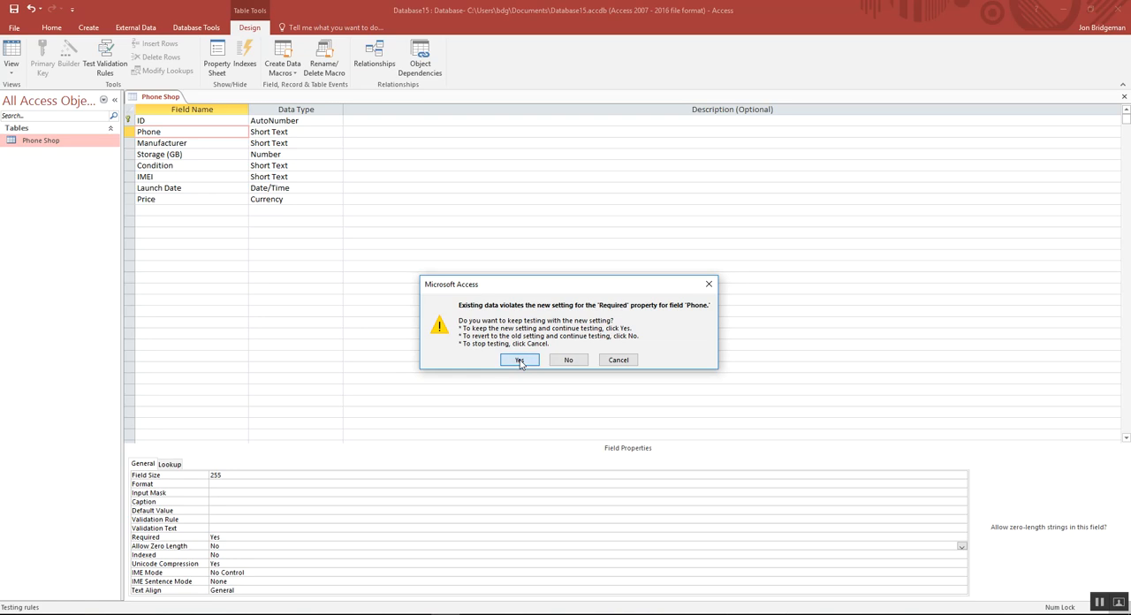
pyautogui.click(9, 78)
pyautogui.click(19, 94)
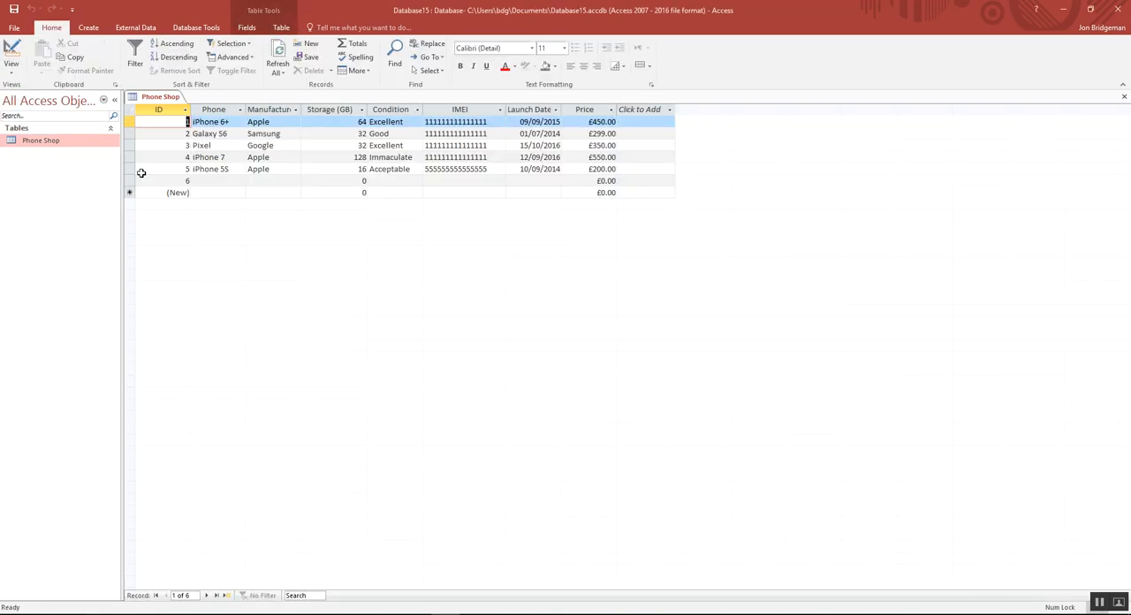
# Step: Test the required Phone field by clearing the iPhone 5S name in record 5 and trying to leave the record
pyautogui.click(212, 181)
pyautogui.click(215, 169)
pyautogui.moveTo(231, 167); pyautogui.dragTo(190, 168)
pyautogui.press('BackSpace')
pyautogui.click(203, 183)
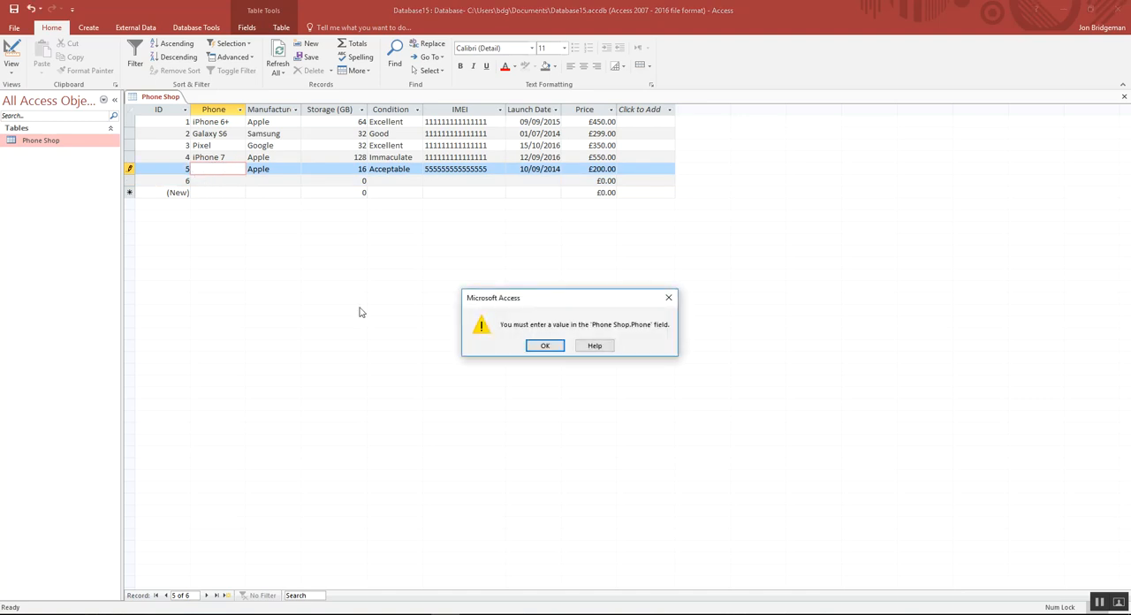
pyautogui.click(547, 349)
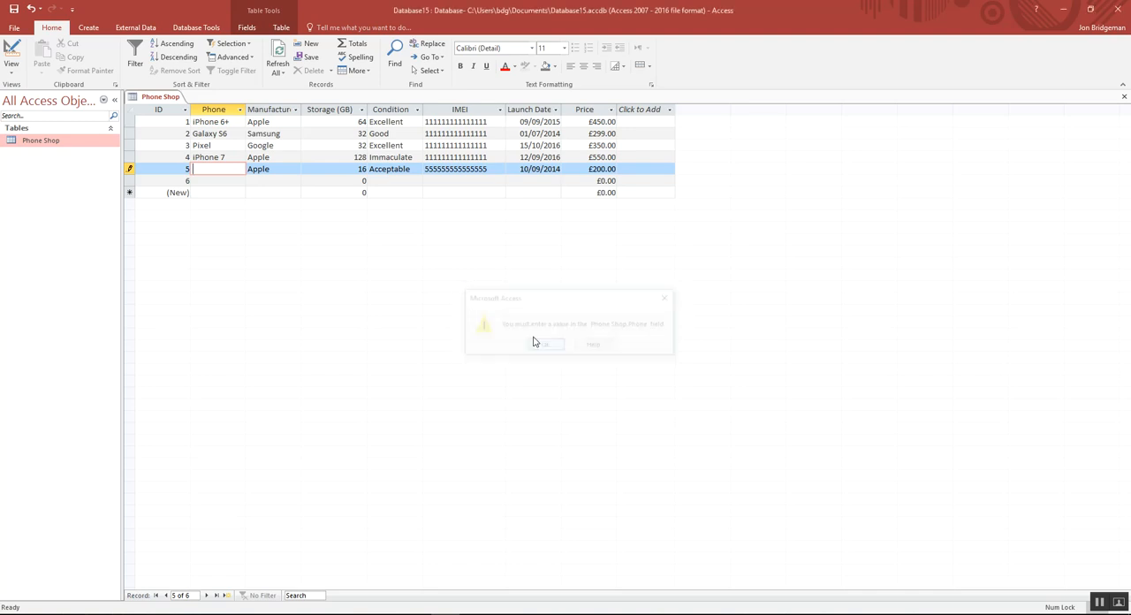
# Step: Enter iPhone 5S as the Phone value of record 5 and save the record
pyautogui.write('ipho')
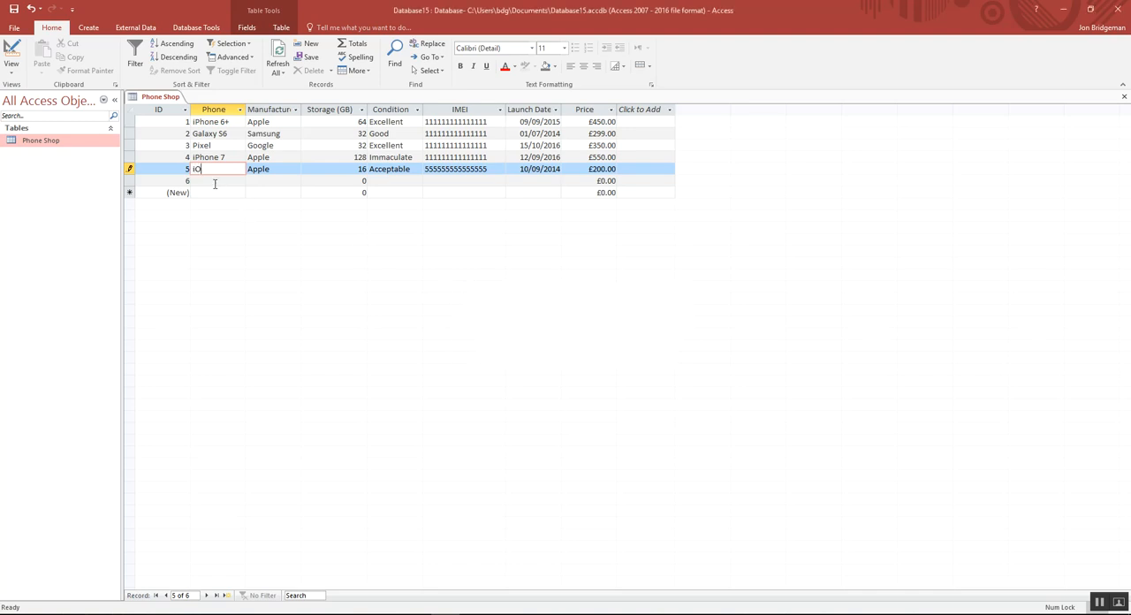
pyautogui.press('BackSpace')
pyautogui.press('BackSpace')
pyautogui.press('BackSpace')
pyautogui.write('Phone6')
pyautogui.press('BackSpace')
pyautogui.write('5S')
pyautogui.click(14, 9)
pyautogui.click(12, 75)
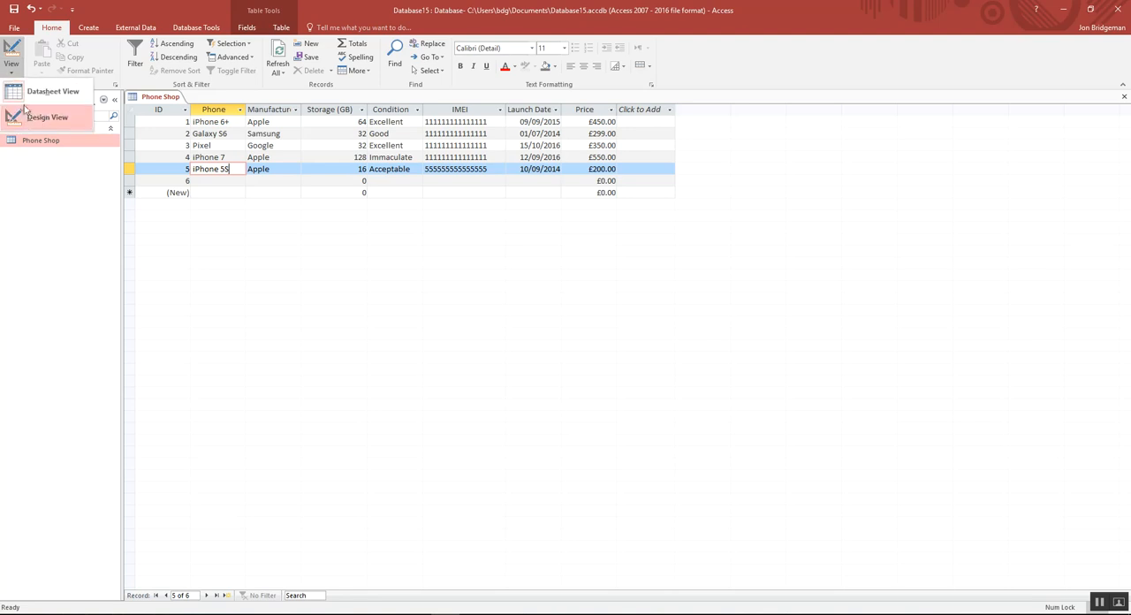
pyautogui.click(28, 116)
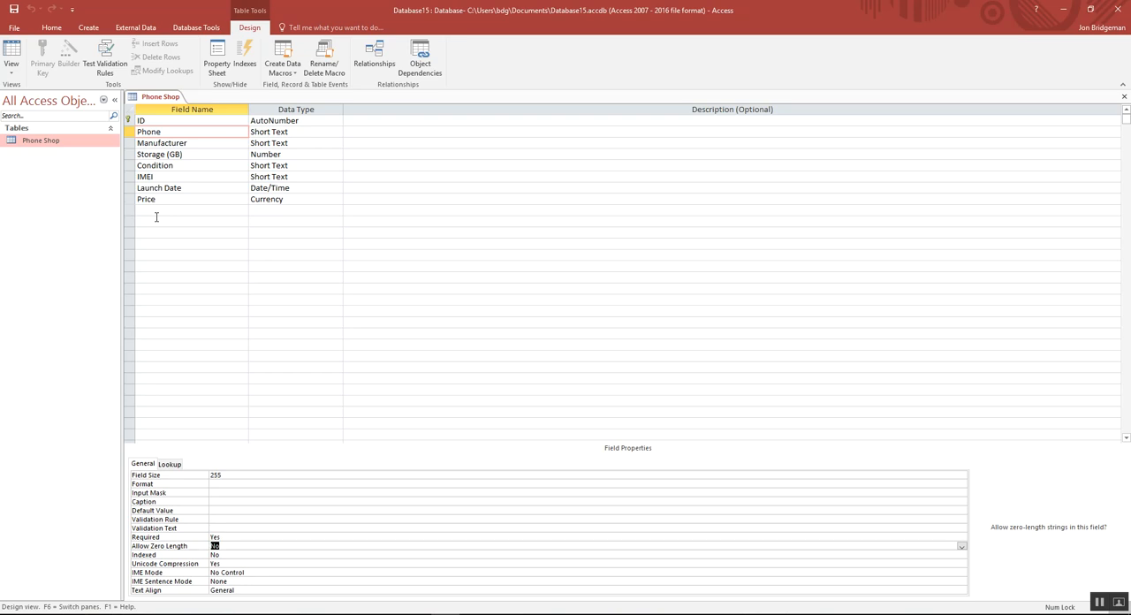
pyautogui.click(12, 67)
pyautogui.click(51, 97)
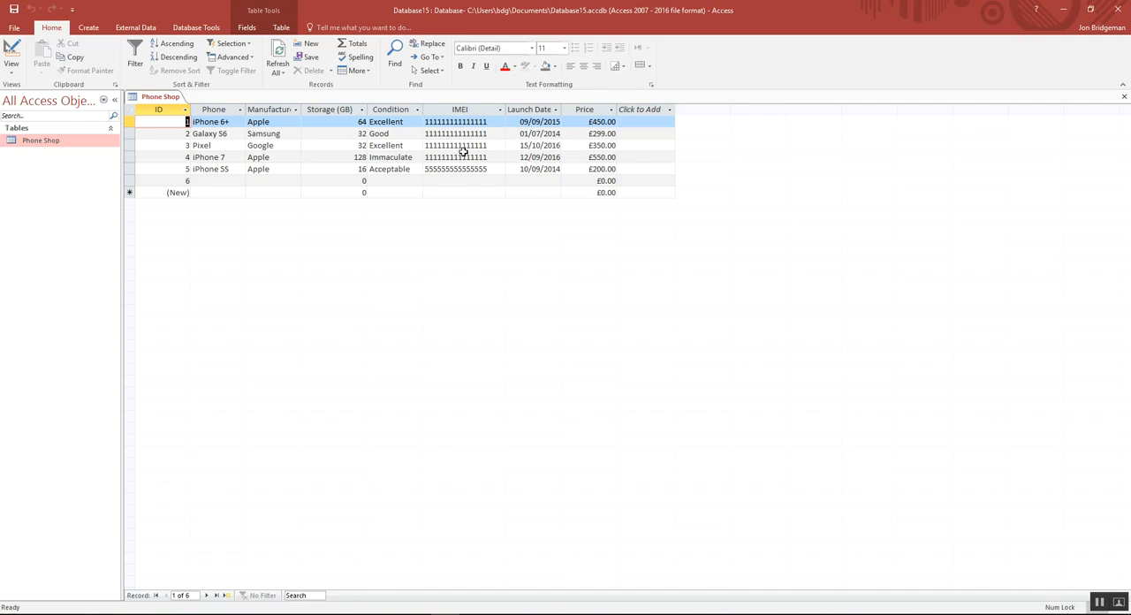
# Step: In Design View, give the IMEI field the validation rule Len([IMEI])=15
pyautogui.click(11, 71)
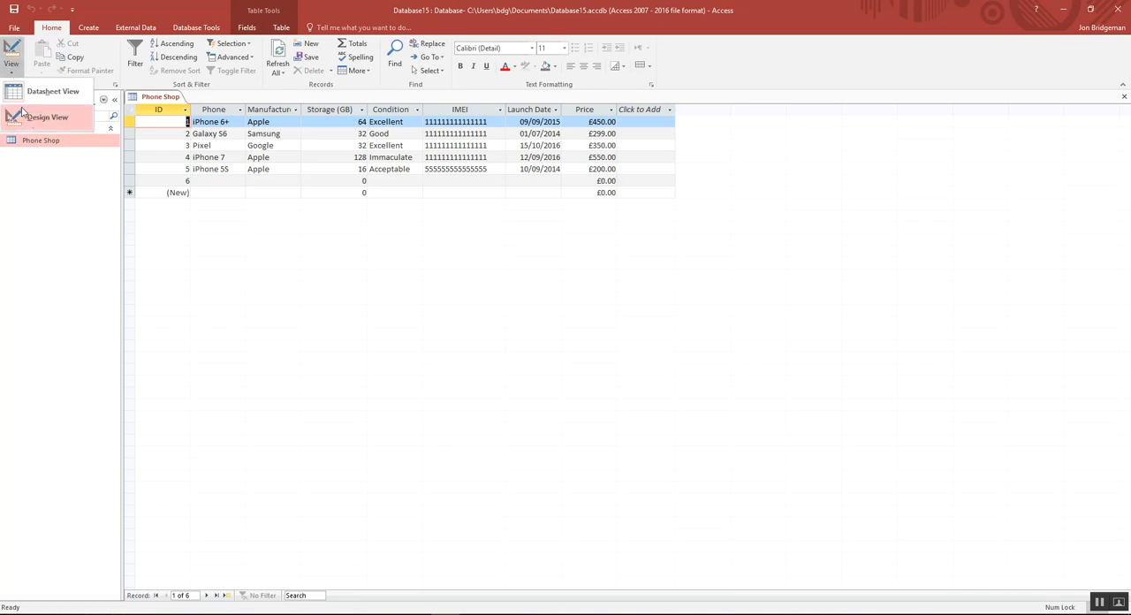
pyautogui.click(35, 117)
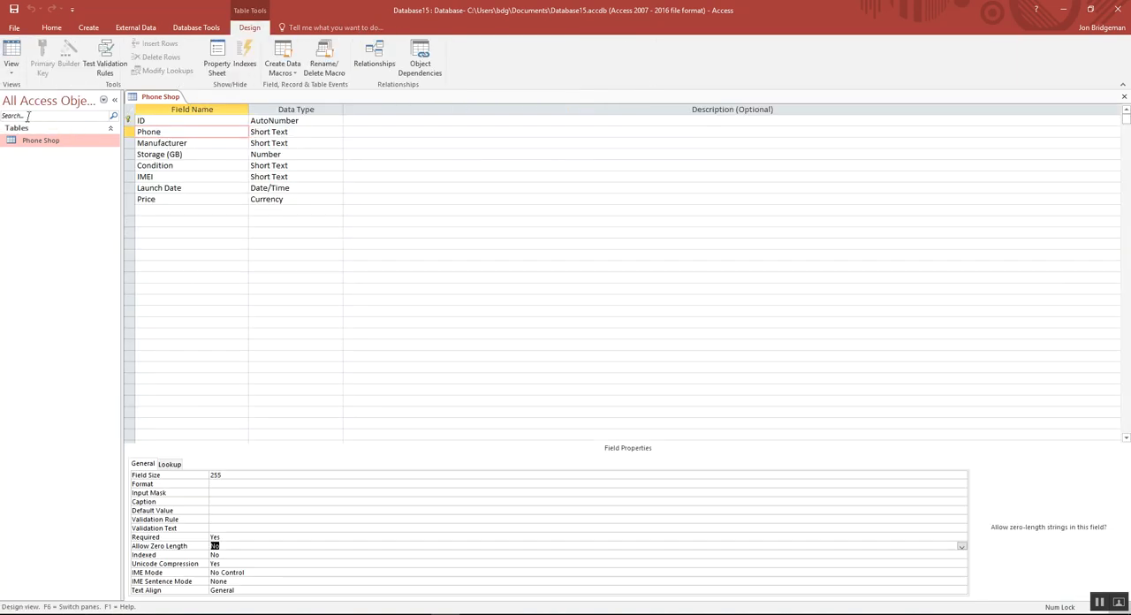
pyautogui.click(151, 179)
pyautogui.click(299, 177)
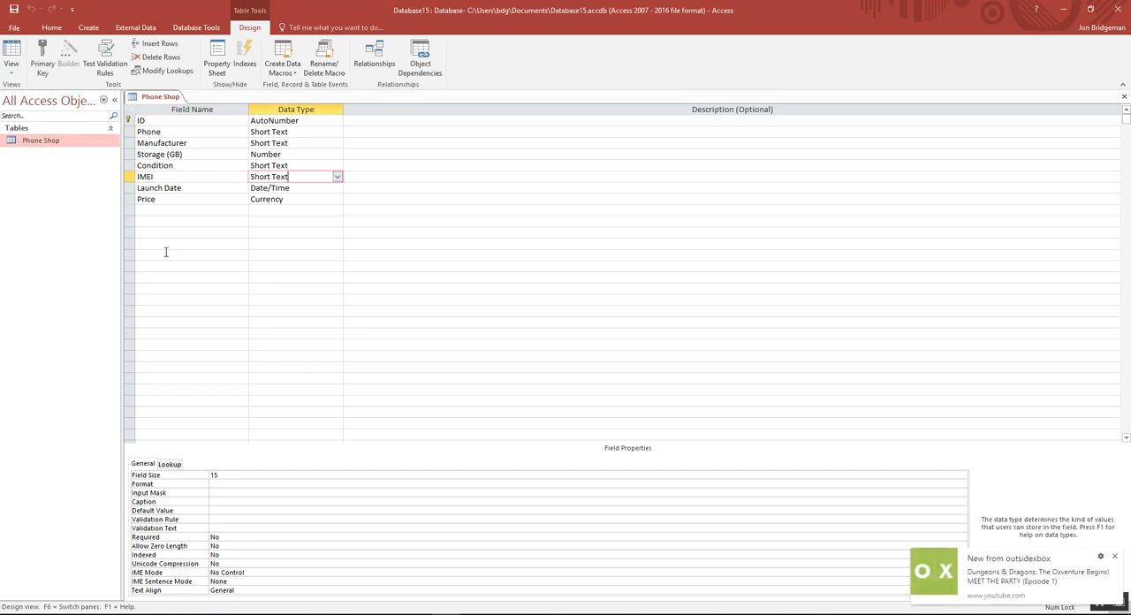
pyautogui.click(1114, 556)
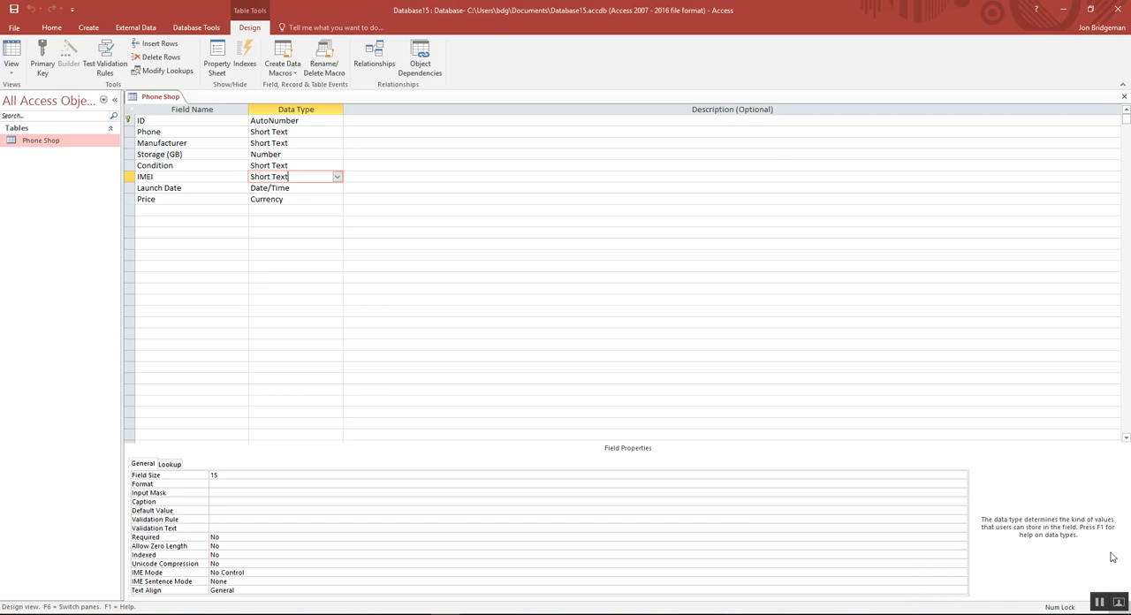
pyautogui.click(220, 520)
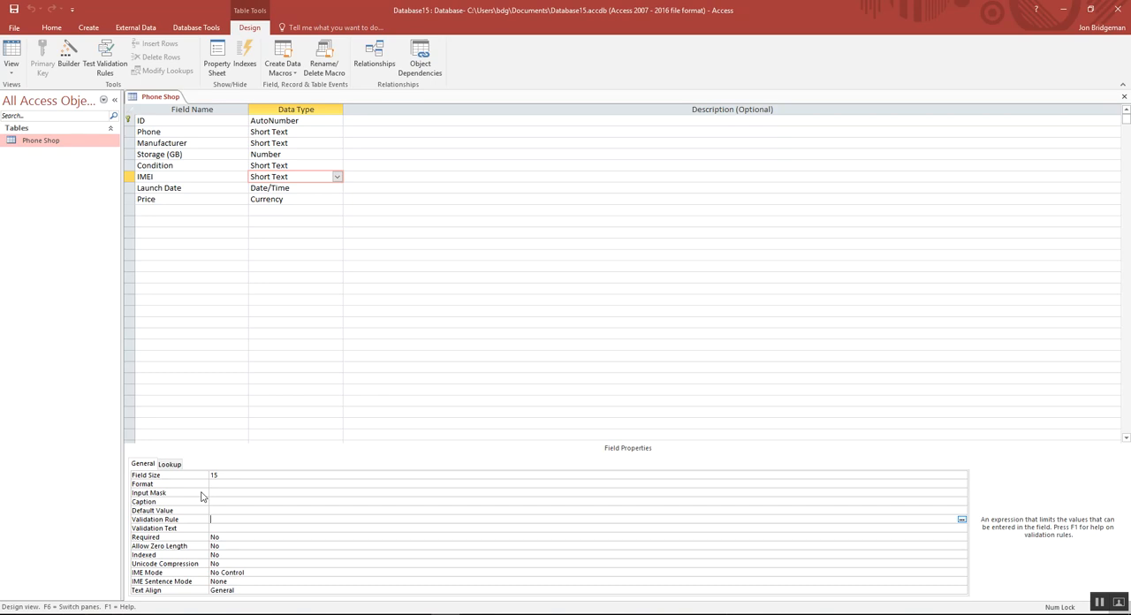
pyautogui.write('len')
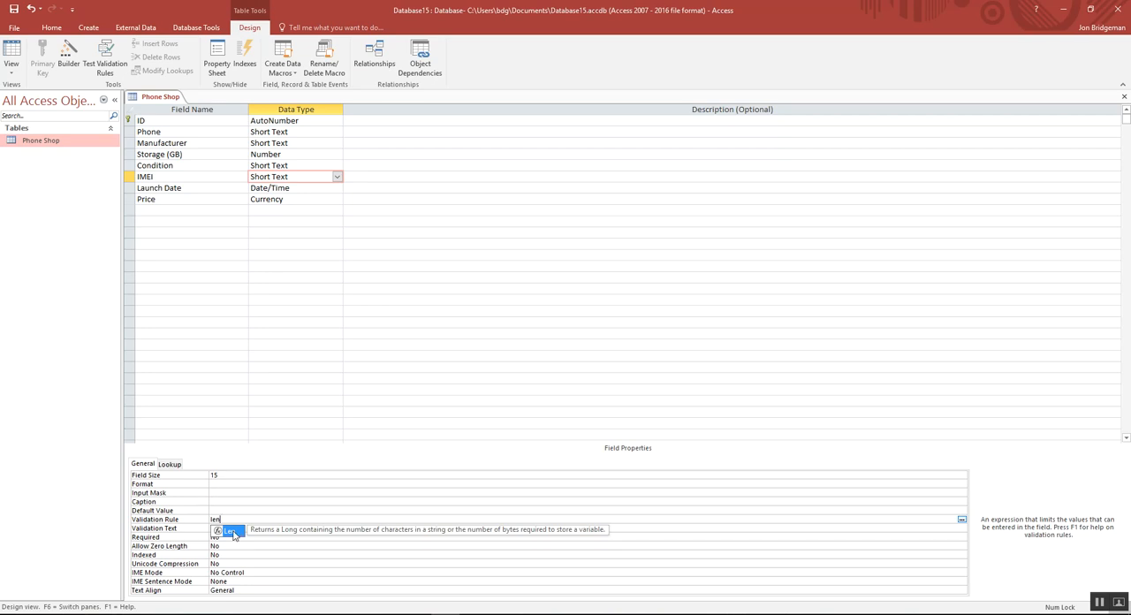
pyautogui.click(228, 518)
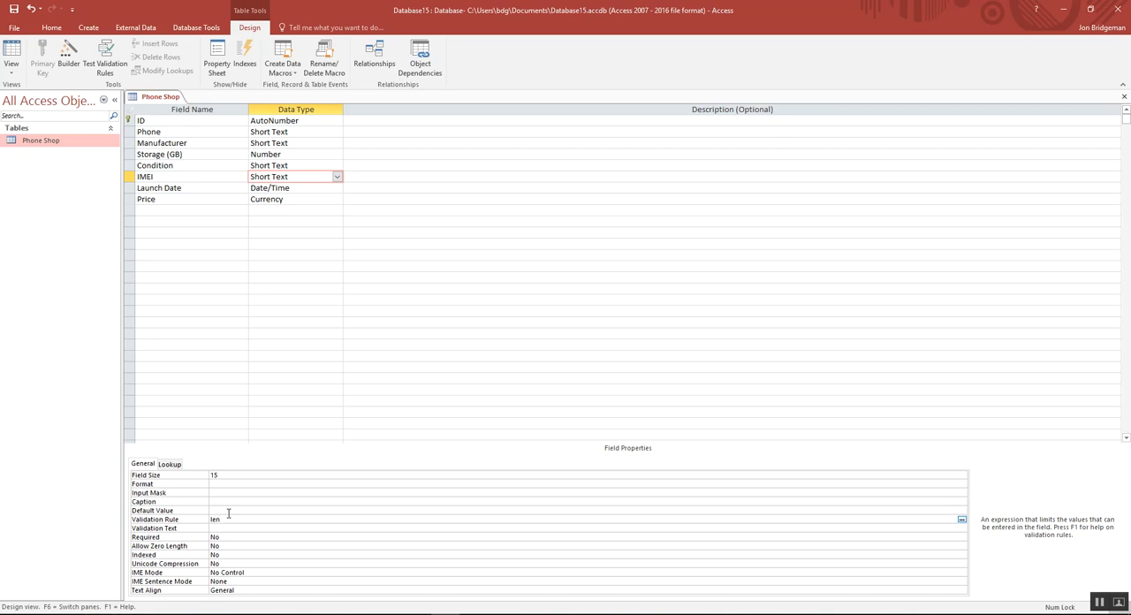
pyautogui.write('(')
pyautogui.write(')=15')
pyautogui.click(220, 475)
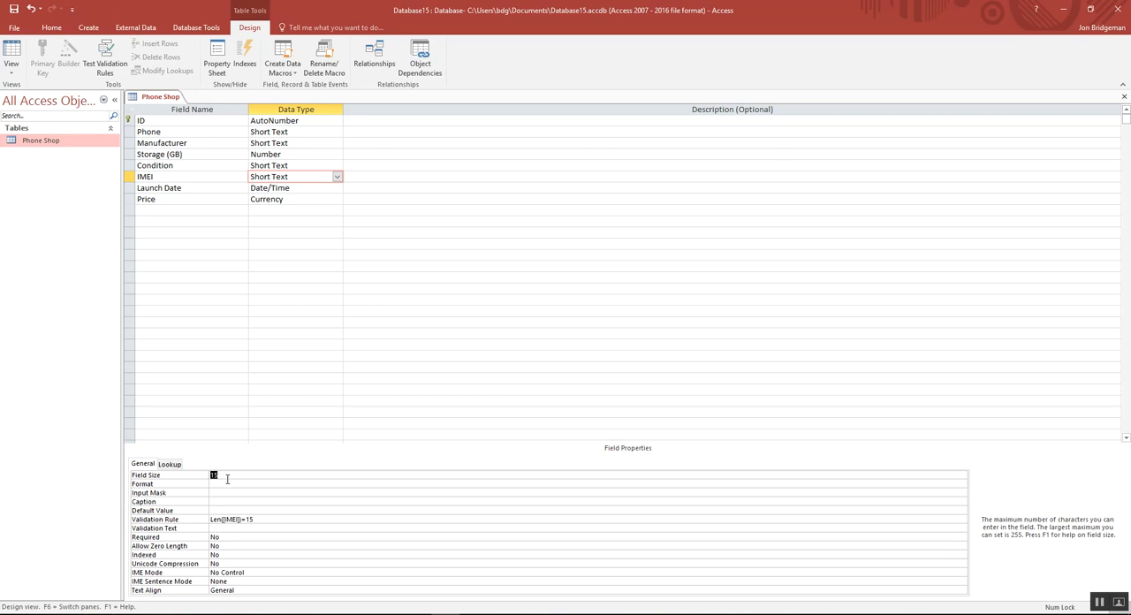
pyautogui.moveTo(254, 520); pyautogui.dragTo(217, 527)
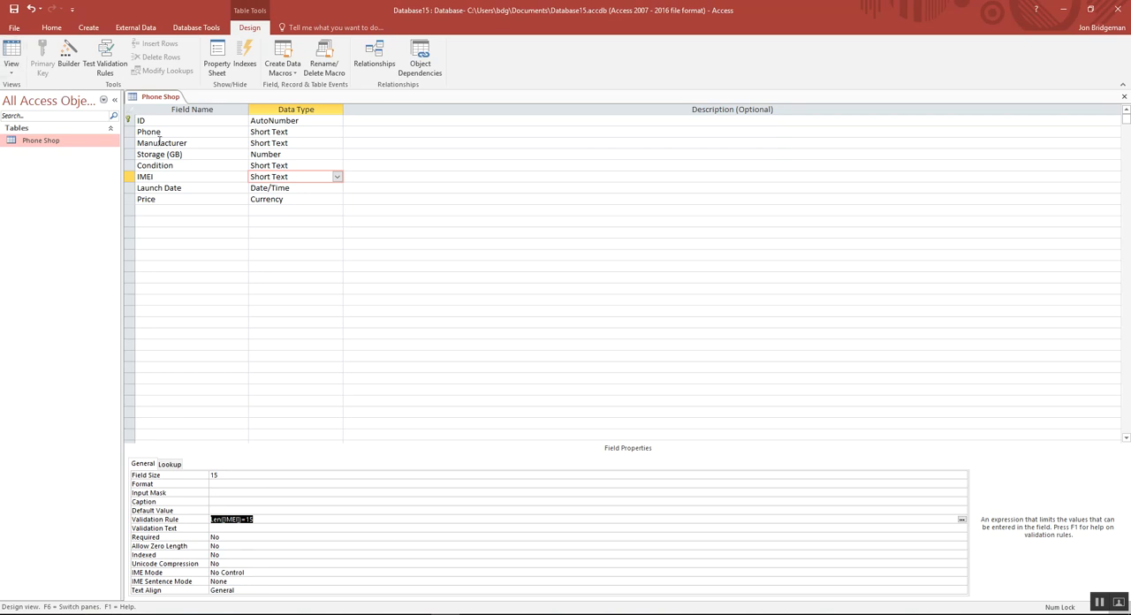
# Step: Save the table, testing existing data but keeping the new IMEI validation rule, and switch to Datasheet View
pyautogui.click(12, 70)
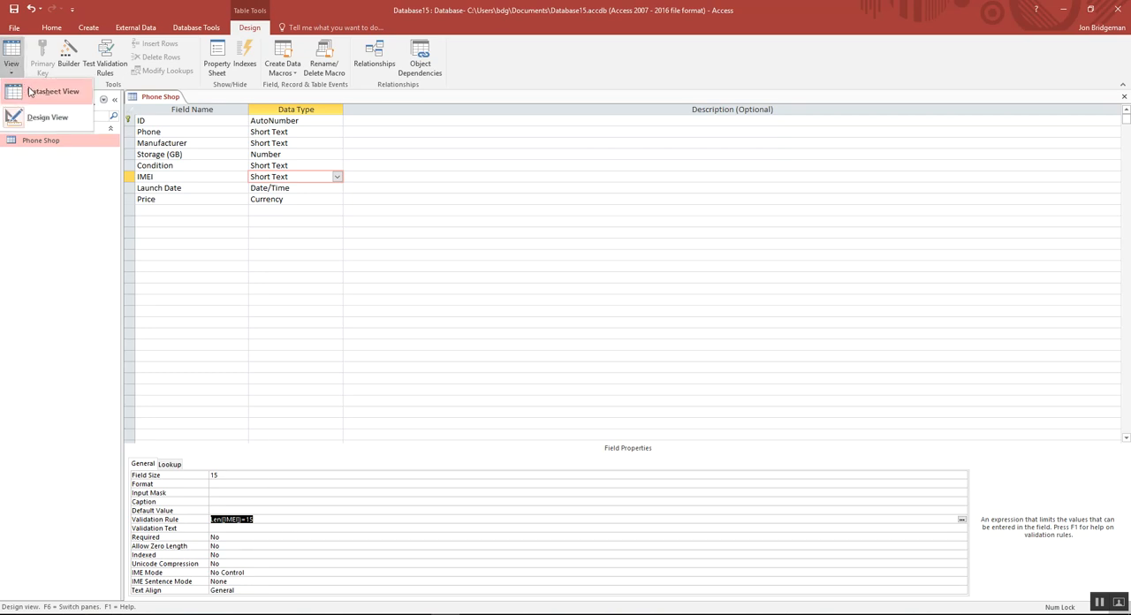
pyautogui.click(31, 92)
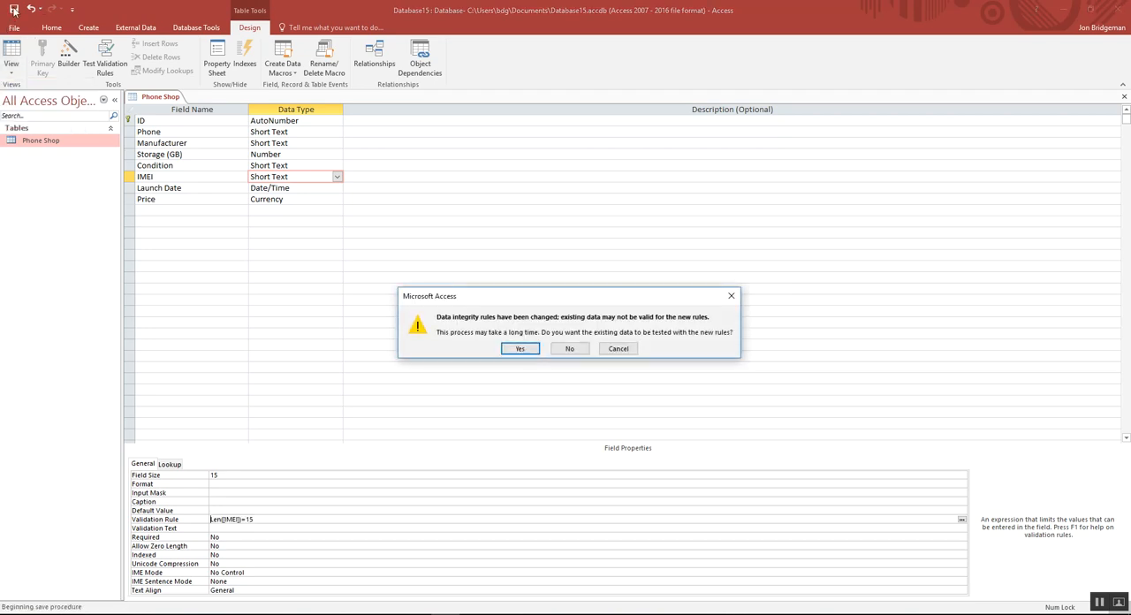
pyautogui.click(516, 350)
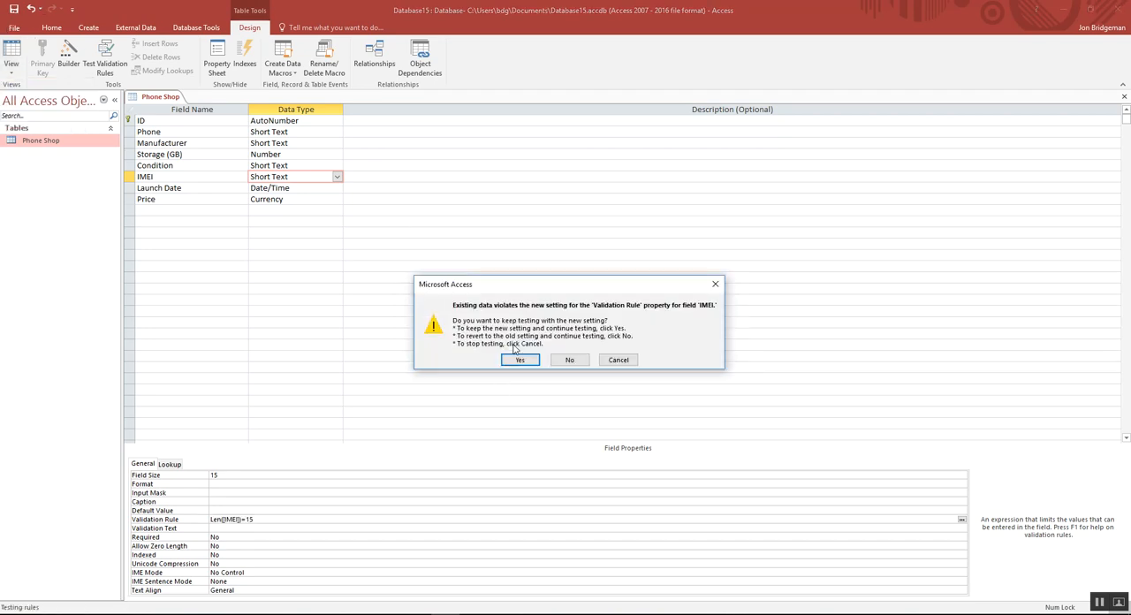
pyautogui.click(520, 358)
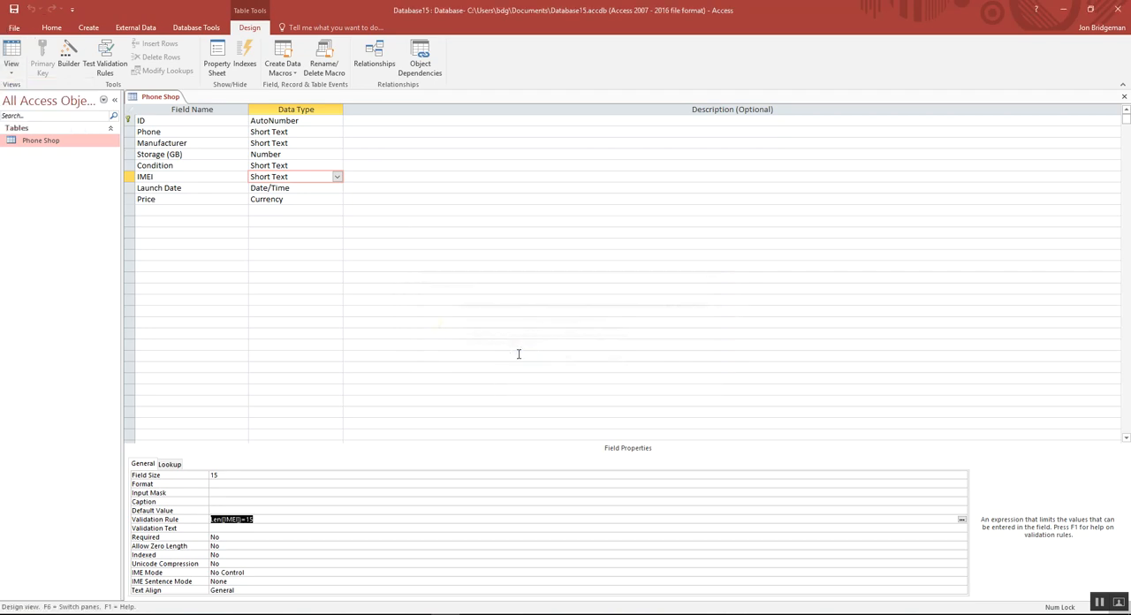
pyautogui.click(12, 74)
pyautogui.click(28, 92)
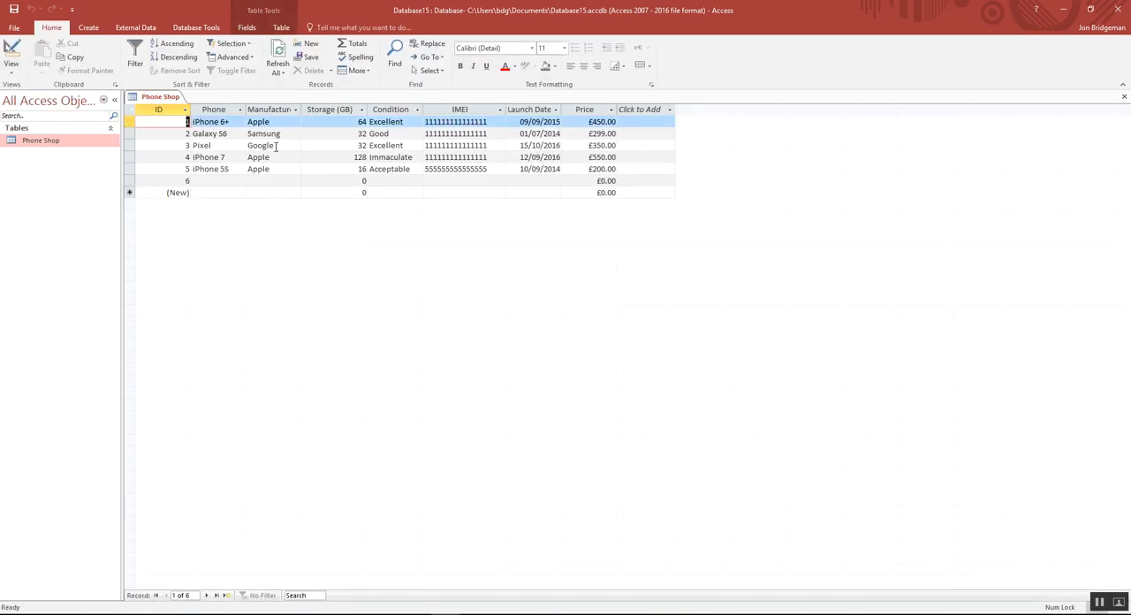
# Step: Test the IMEI validation rule by replacing record 5's IMEI with 55555 and trying to leave the field
pyautogui.moveTo(488, 169); pyautogui.dragTo(425, 169)
pyautogui.press('Delete')
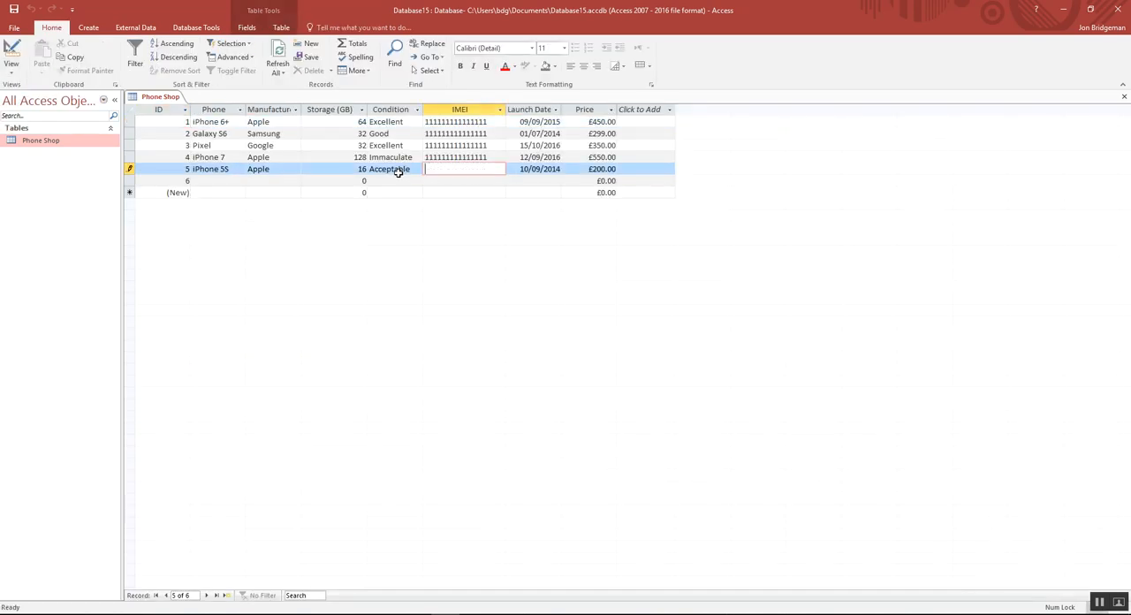
pyautogui.write('55555')
pyautogui.press('Return')
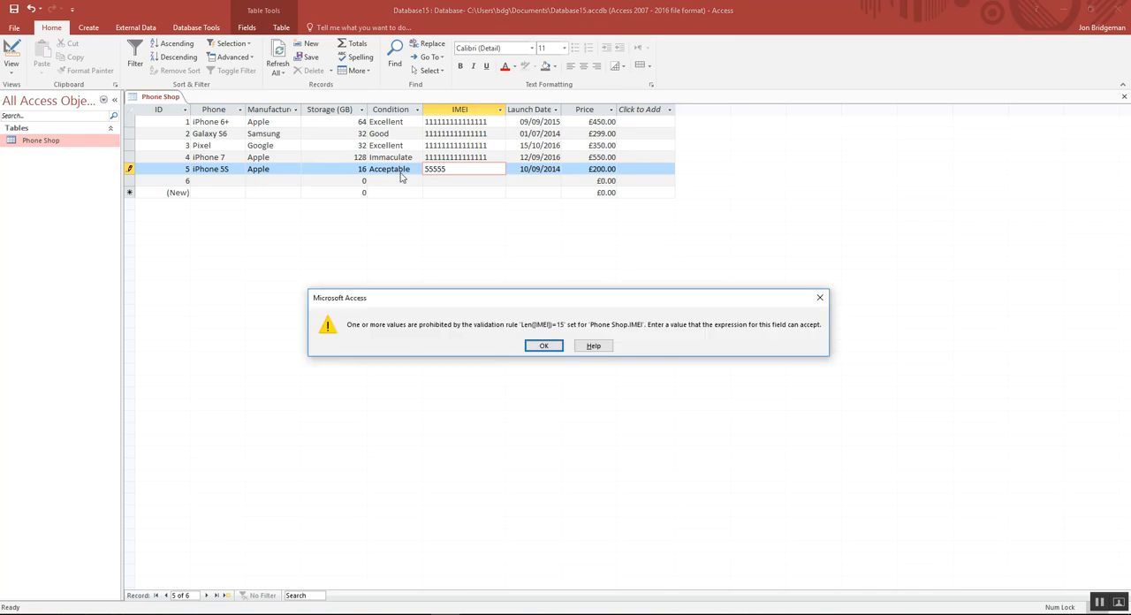
pyautogui.click(543, 347)
# Step: Enter fifteen 5s as the IMEI of record 5 and move on to its Launch Date
pyautogui.press('BackSpace')
pyautogui.press('BackSpace')
pyautogui.press('BackSpace')
pyautogui.press('BackSpace')
pyautogui.press('BackSpace')
pyautogui.write('555555555555555')
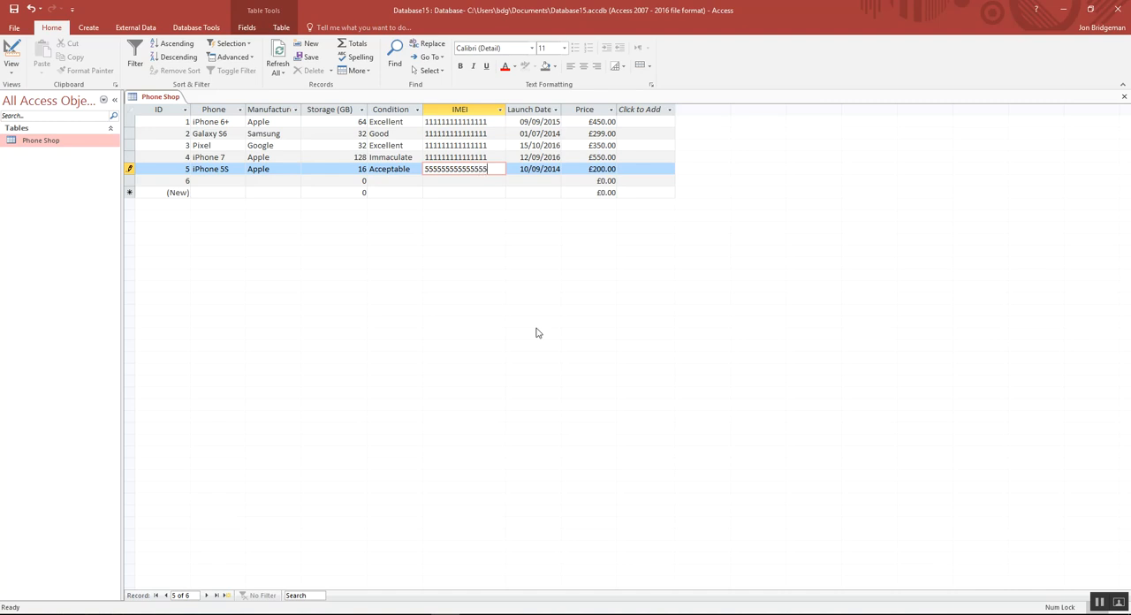
pyautogui.press('Tab')
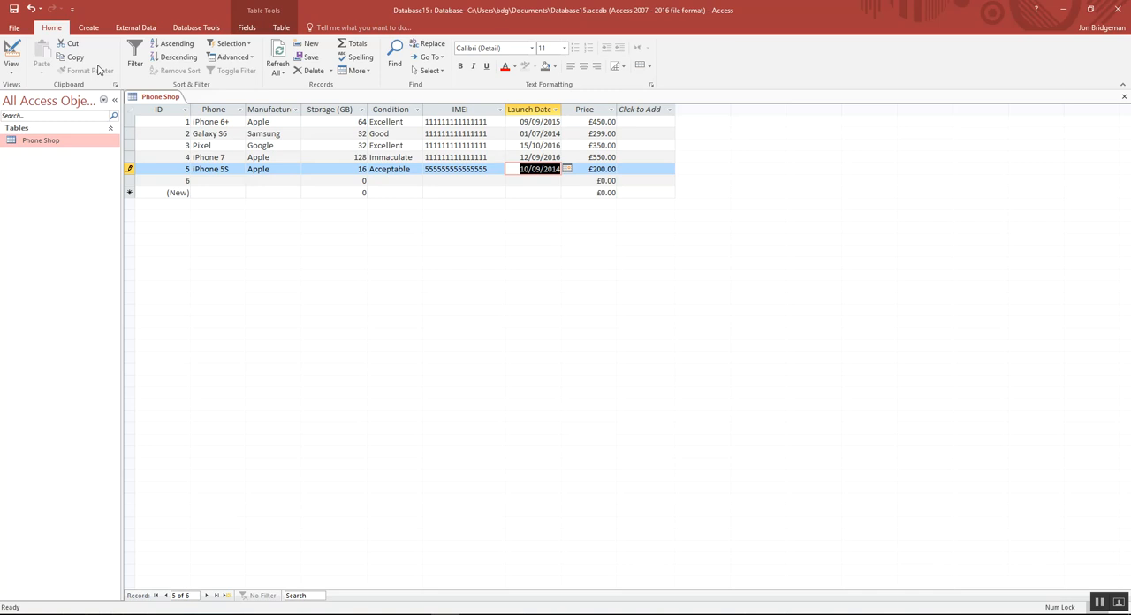
pyautogui.click(10, 75)
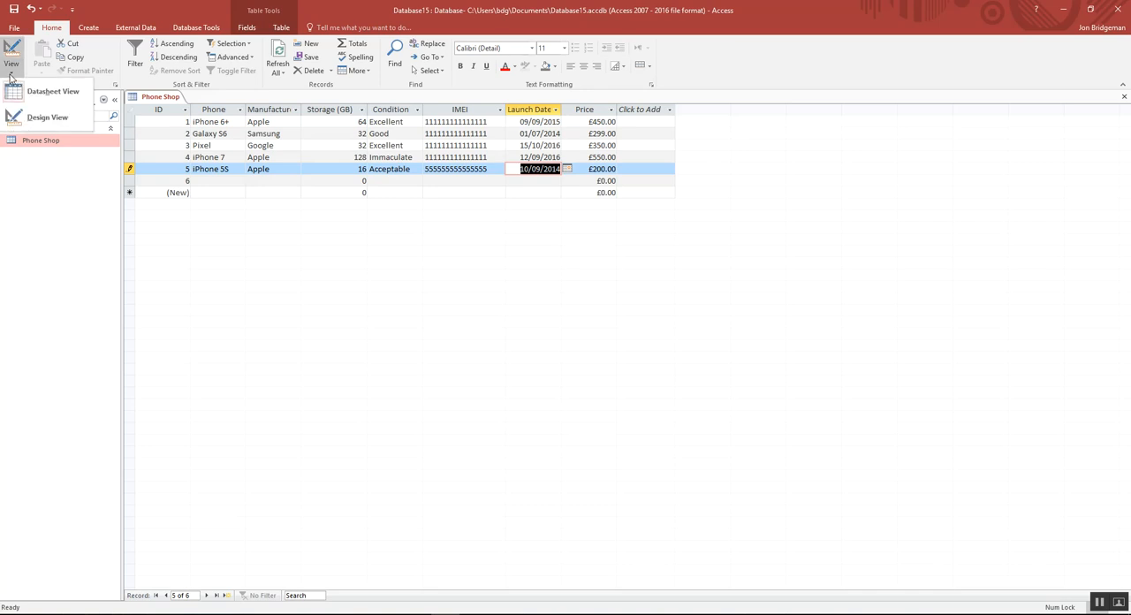
pyautogui.click(353, 164)
pyautogui.click(444, 182)
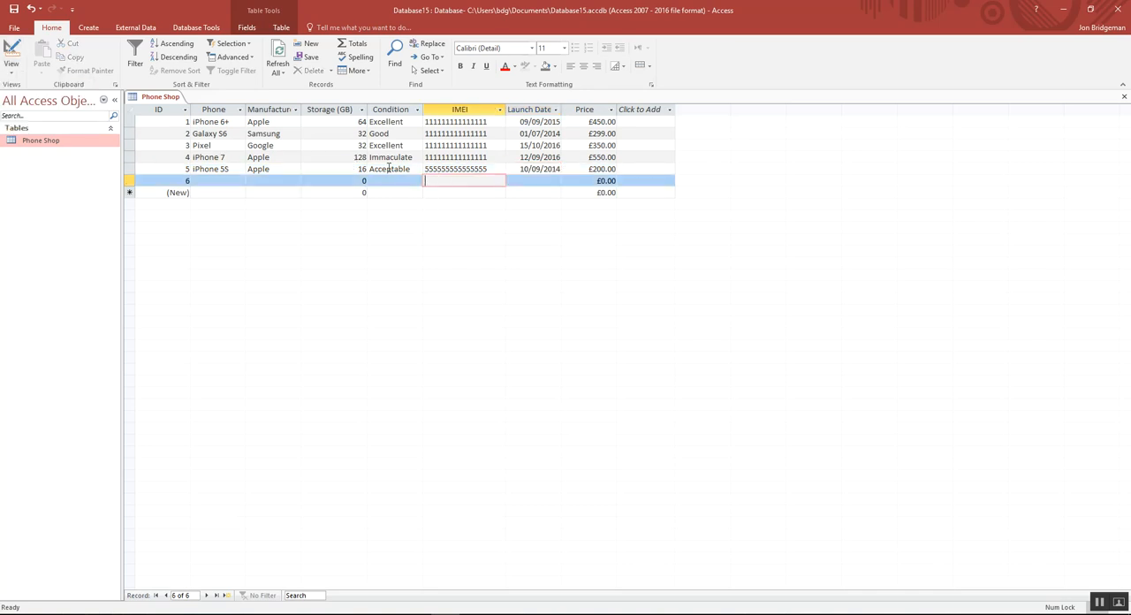
pyautogui.click(327, 168)
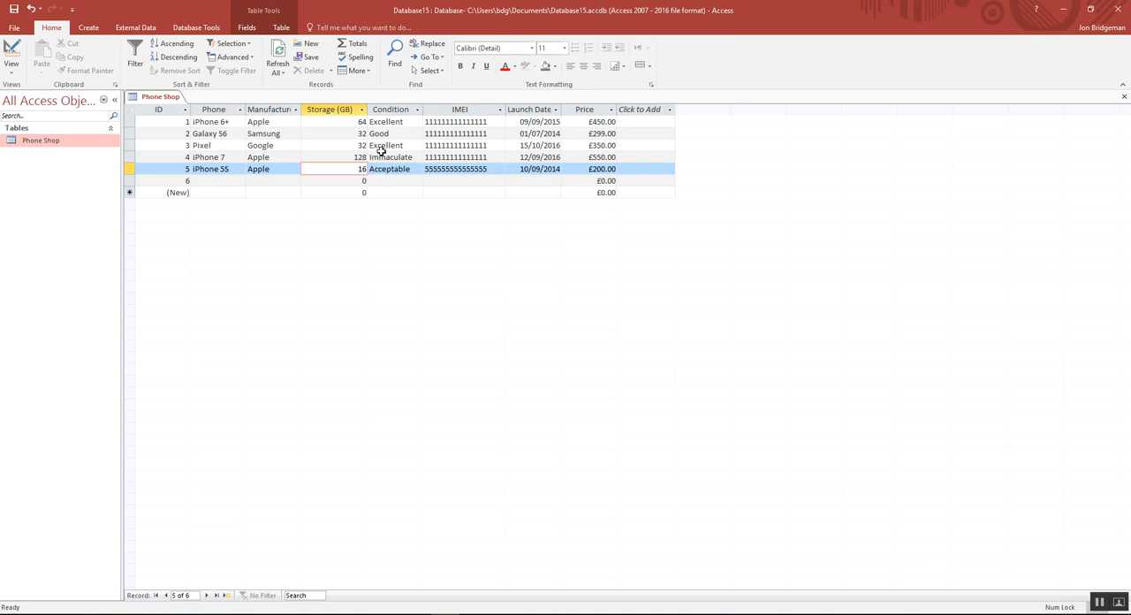
pyautogui.click(389, 181)
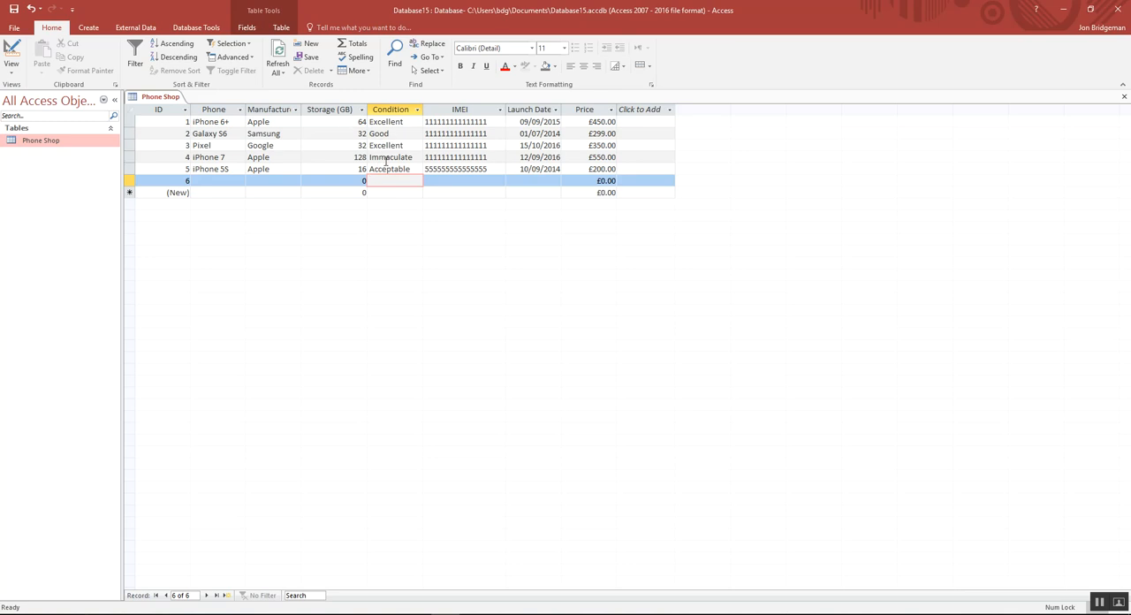
# Step: In Design View, start the Lookup Wizard for the Condition field and choose to type in the list values
pyautogui.click(14, 74)
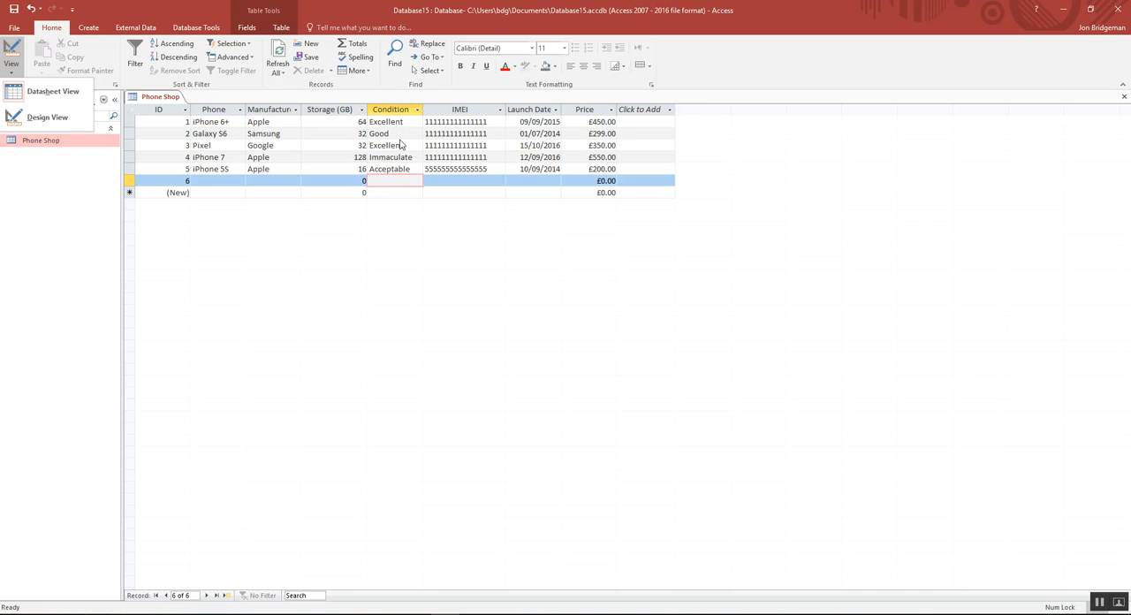
pyautogui.click(44, 118)
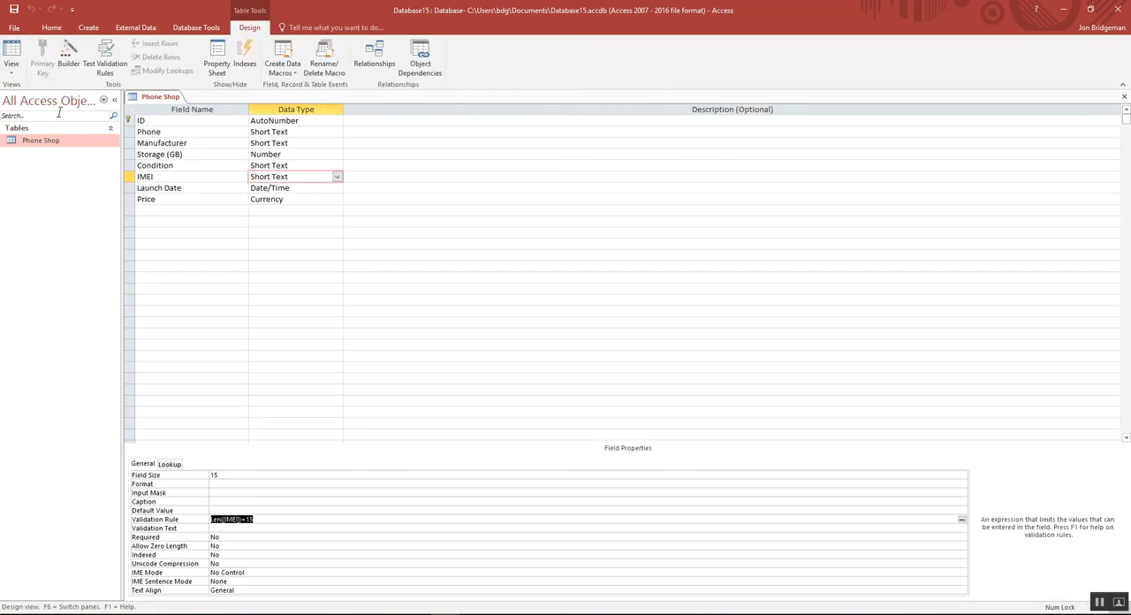
pyautogui.click(295, 165)
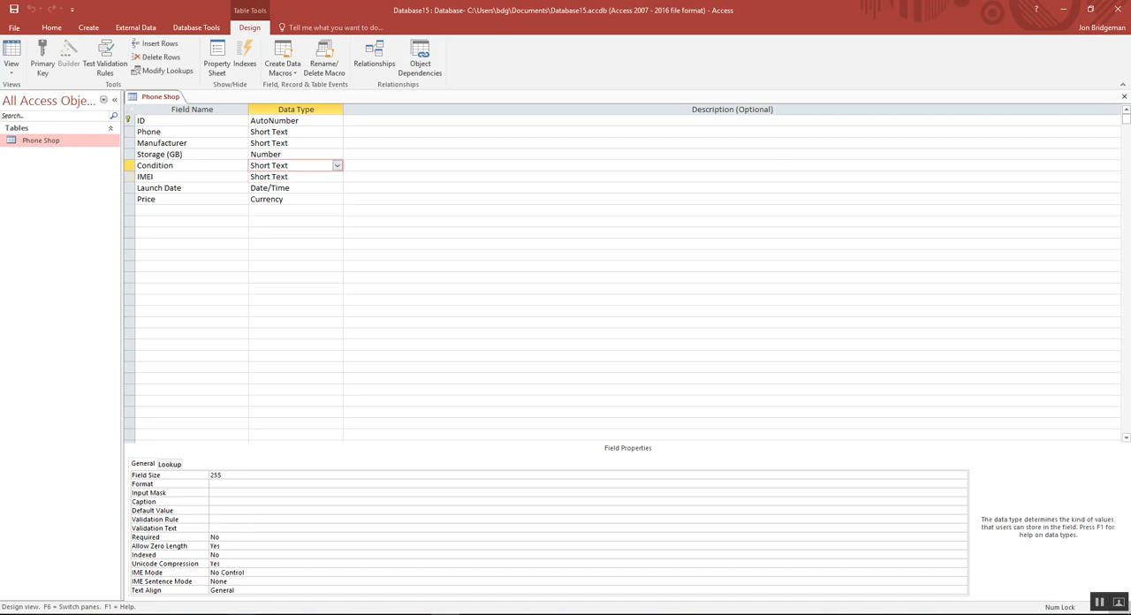
pyautogui.click(337, 165)
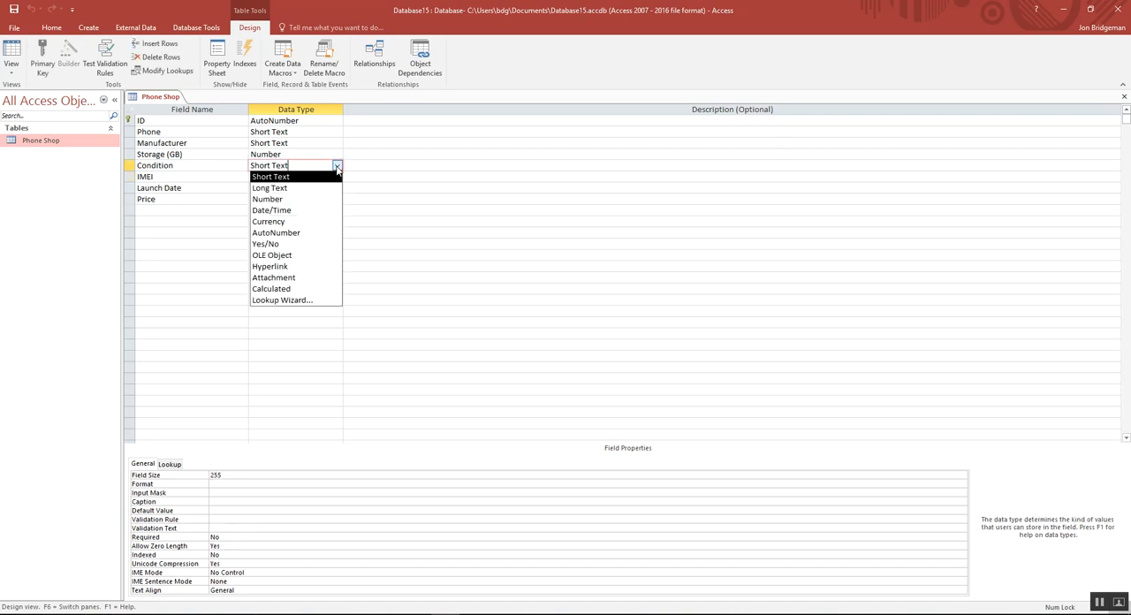
pyautogui.click(324, 302)
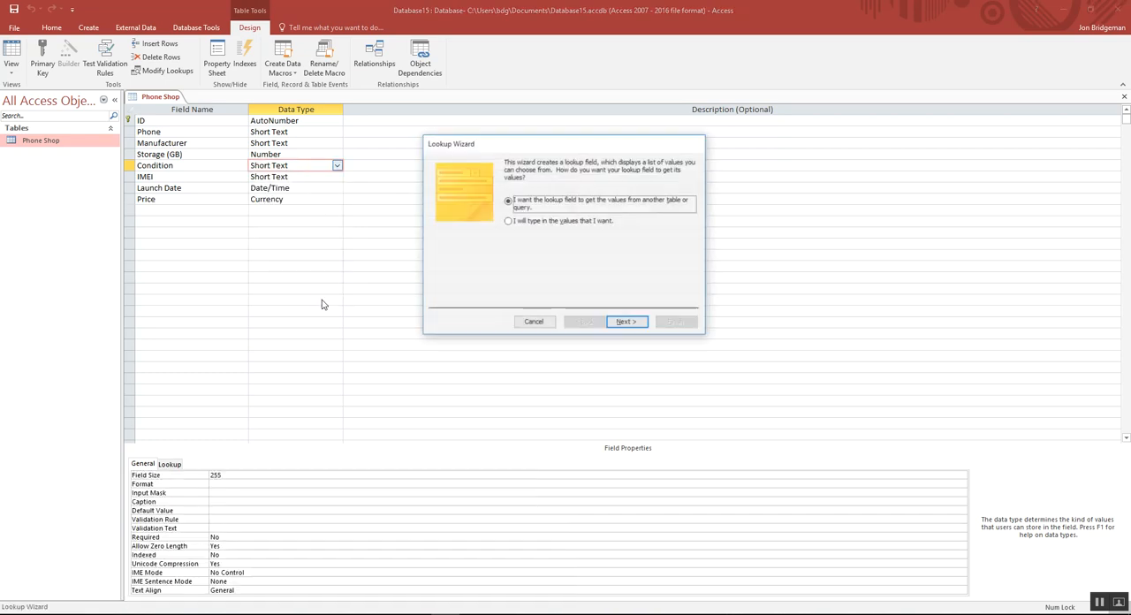
pyautogui.moveTo(520, 148); pyautogui.dragTo(441, 219)
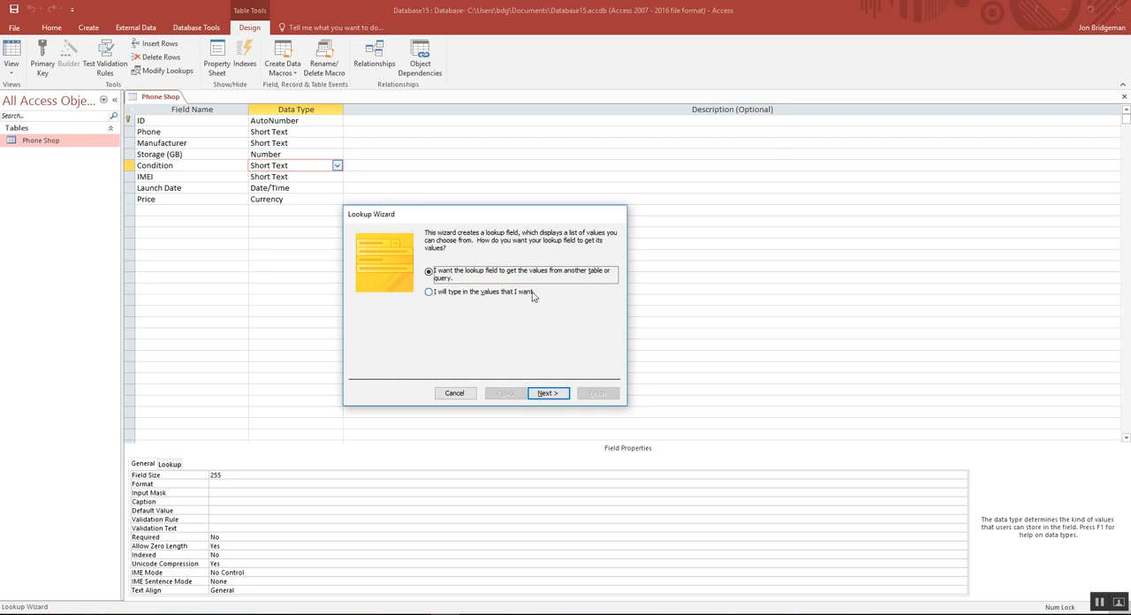
pyautogui.click(429, 293)
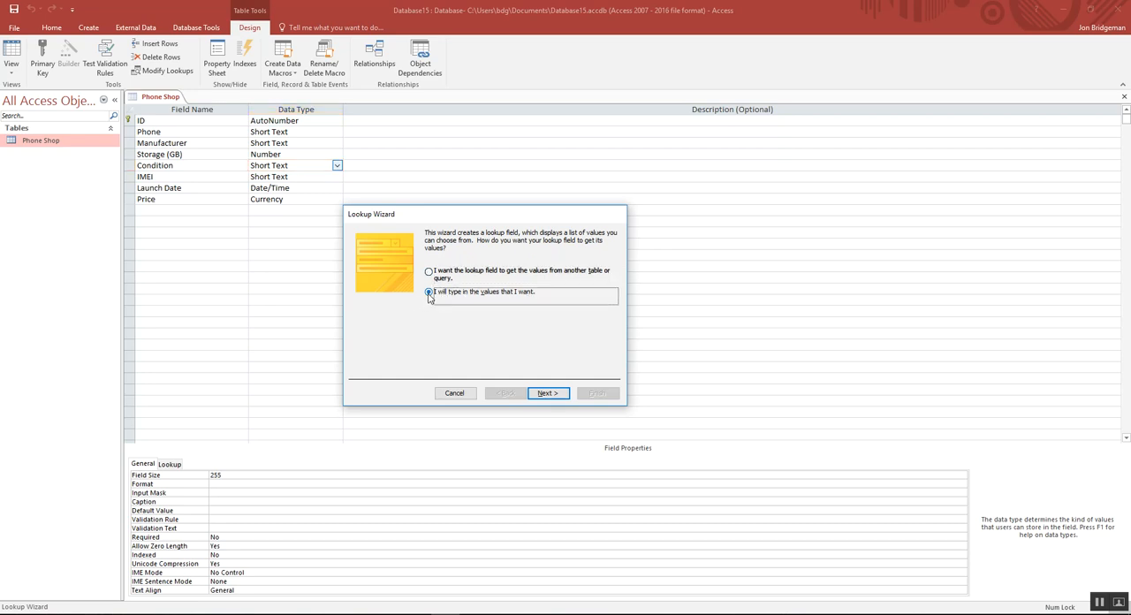
pyautogui.click(547, 393)
# Step: Enter Not working, Poor and Acceptable as the first three values of the Condition lookup list
pyautogui.click(379, 303)
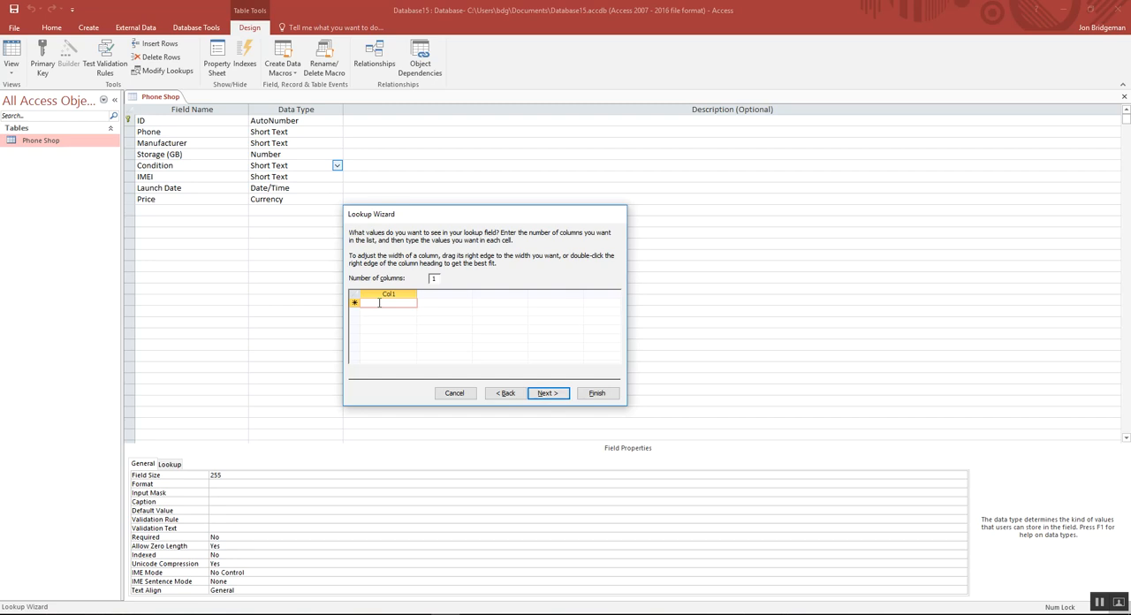
pyautogui.write('Not wor')
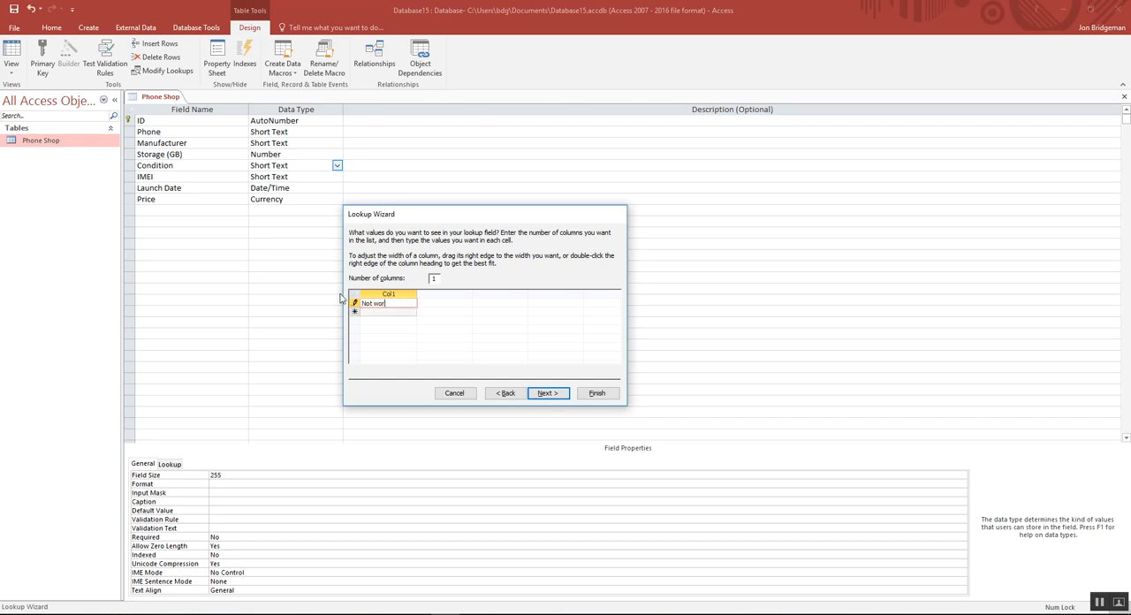
pyautogui.write('king')
pyautogui.click(382, 312)
pyautogui.write('Poor')
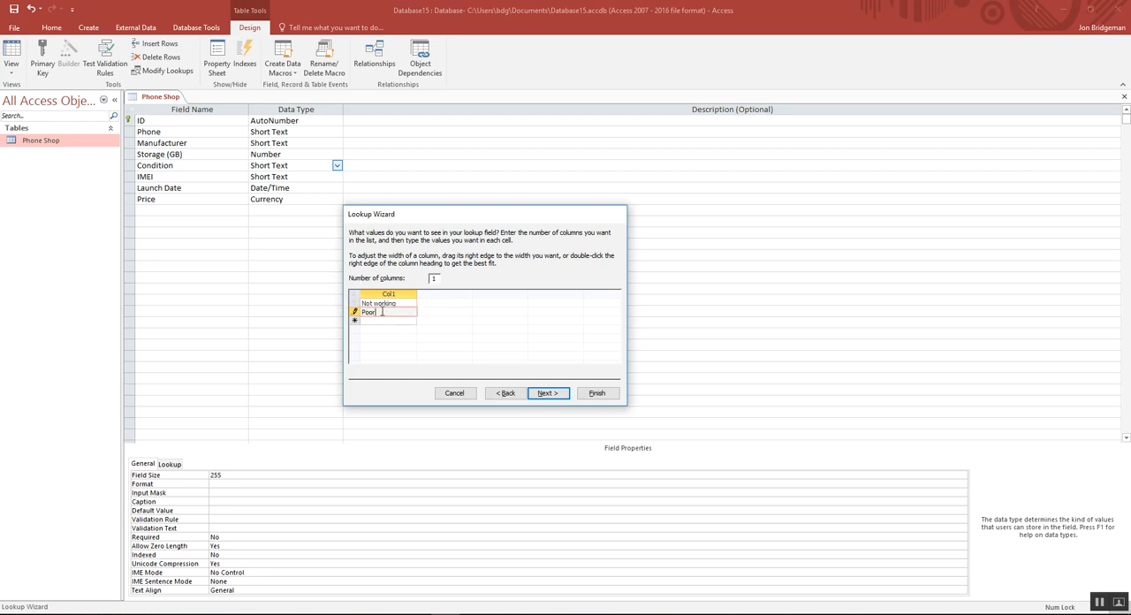
pyautogui.click(376, 322)
pyautogui.write('Fa')
pyautogui.write('ceptable')
# Step: Add Good, Very Good, Excellent and Immaculate to the Condition lookup list
pyautogui.click(383, 330)
pyautogui.write('G')
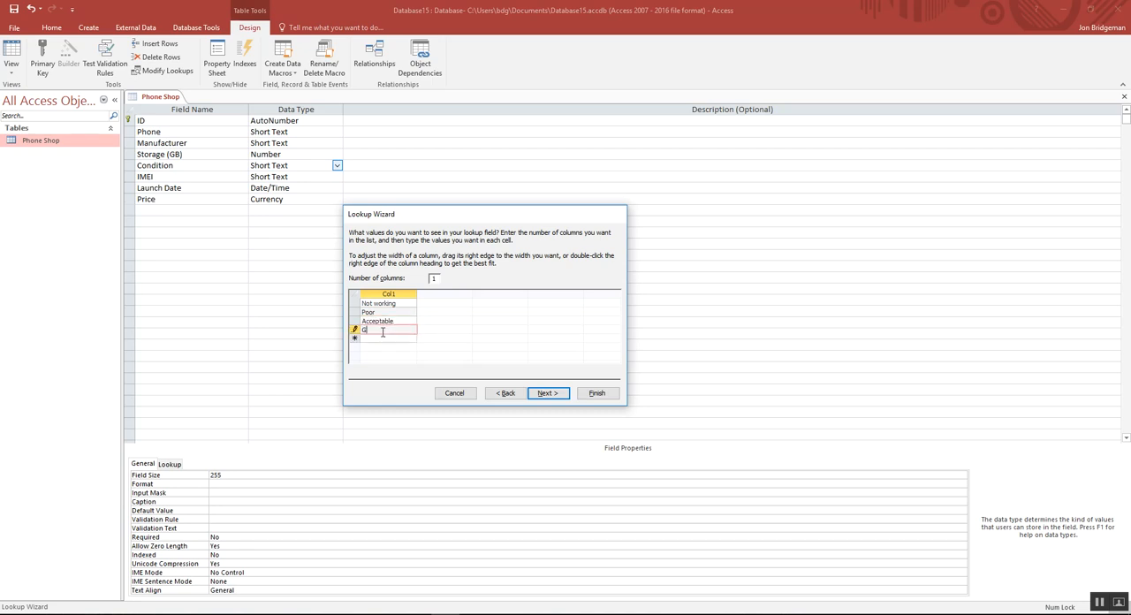
pyautogui.write('ood')
pyautogui.click(373, 340)
pyautogui.write('Very Good')
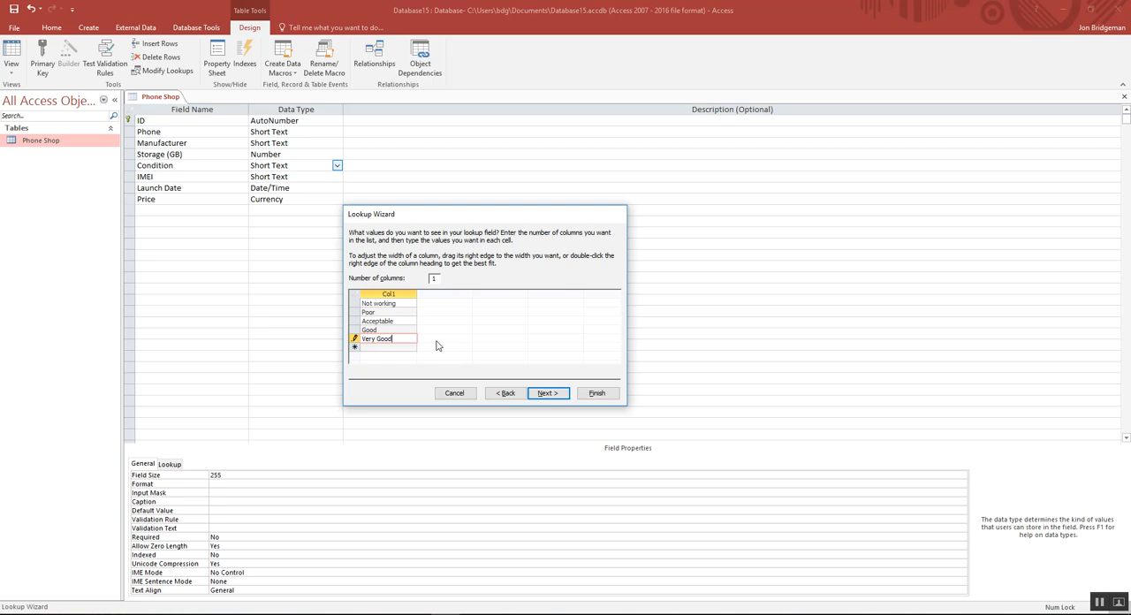
pyautogui.click(406, 348)
pyautogui.click(407, 346)
pyautogui.write('Excellent')
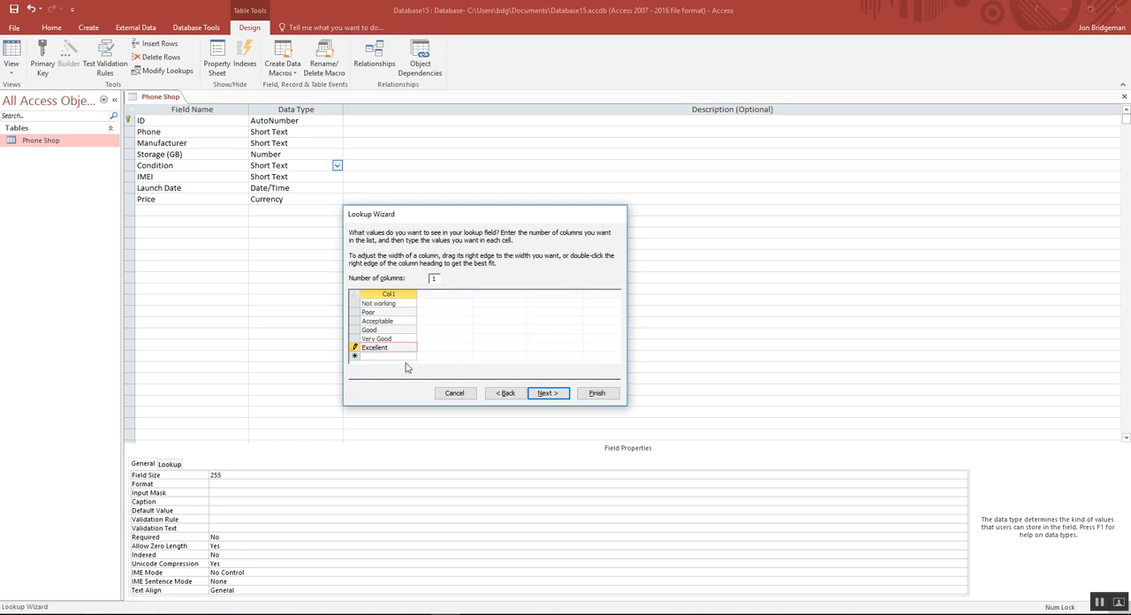
pyautogui.click(404, 357)
pyautogui.write('Immaculate')
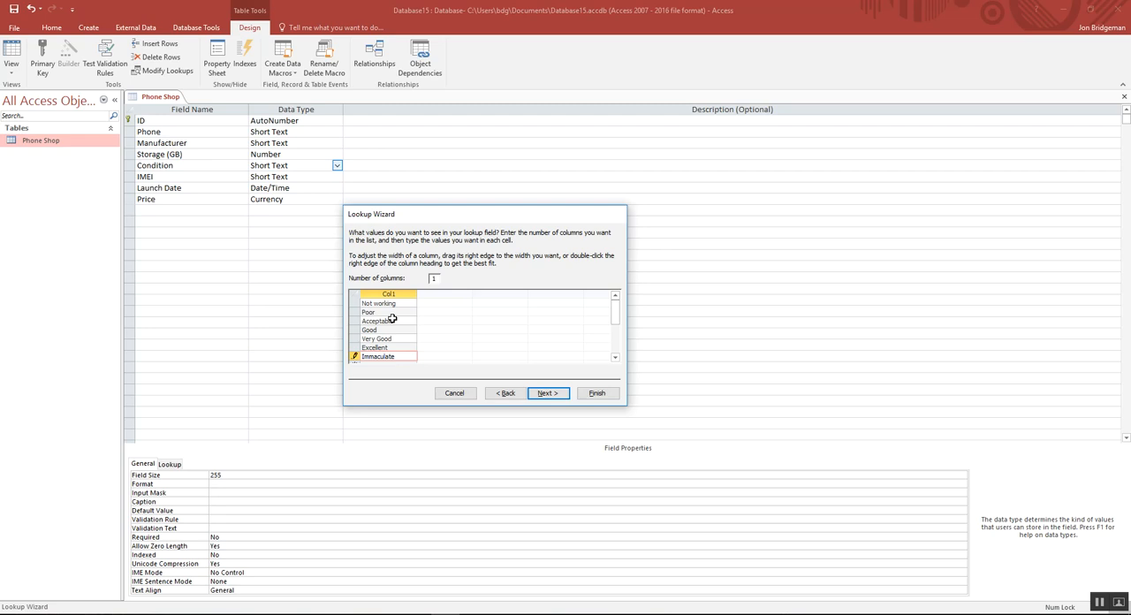
# Step: Limit the Condition lookup to its list, leave multiple values disallowed, and finish the wizard
pyautogui.click(548, 394)
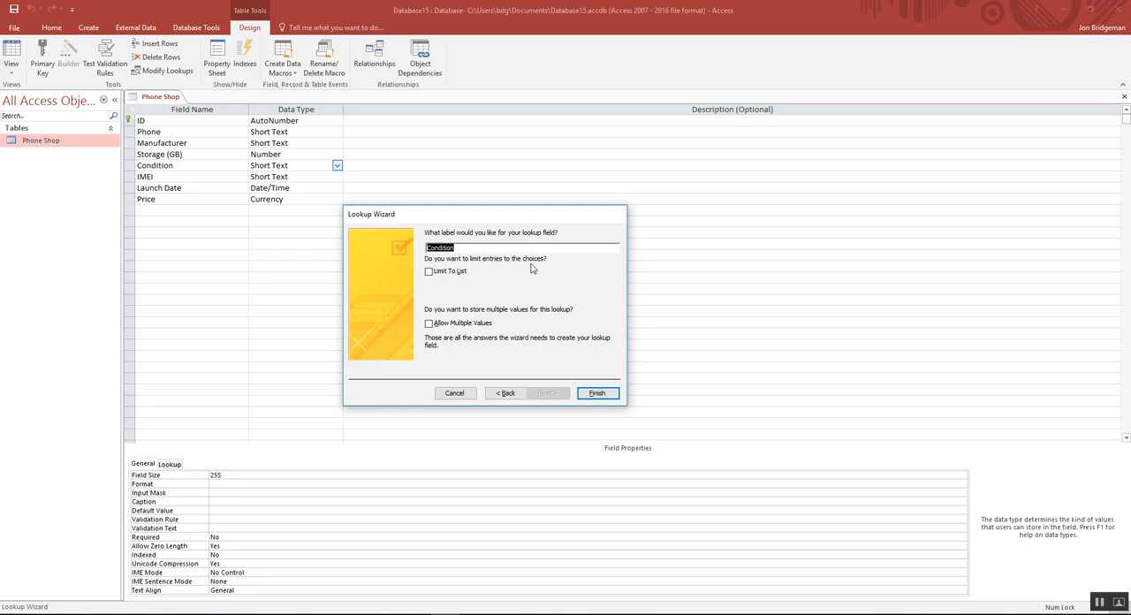
pyautogui.click(433, 273)
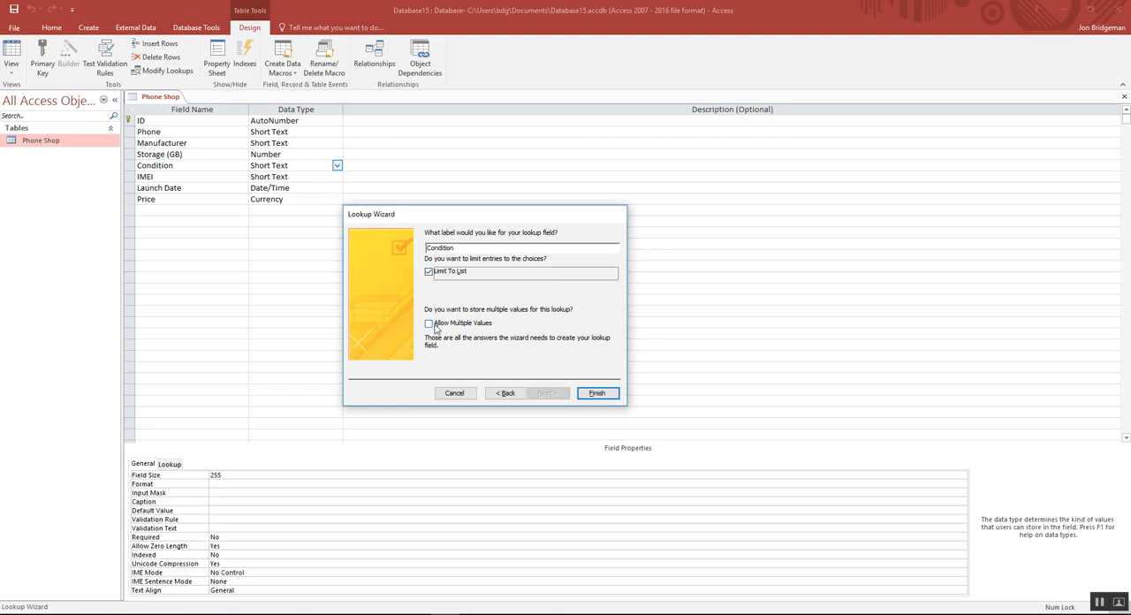
pyautogui.click(429, 326)
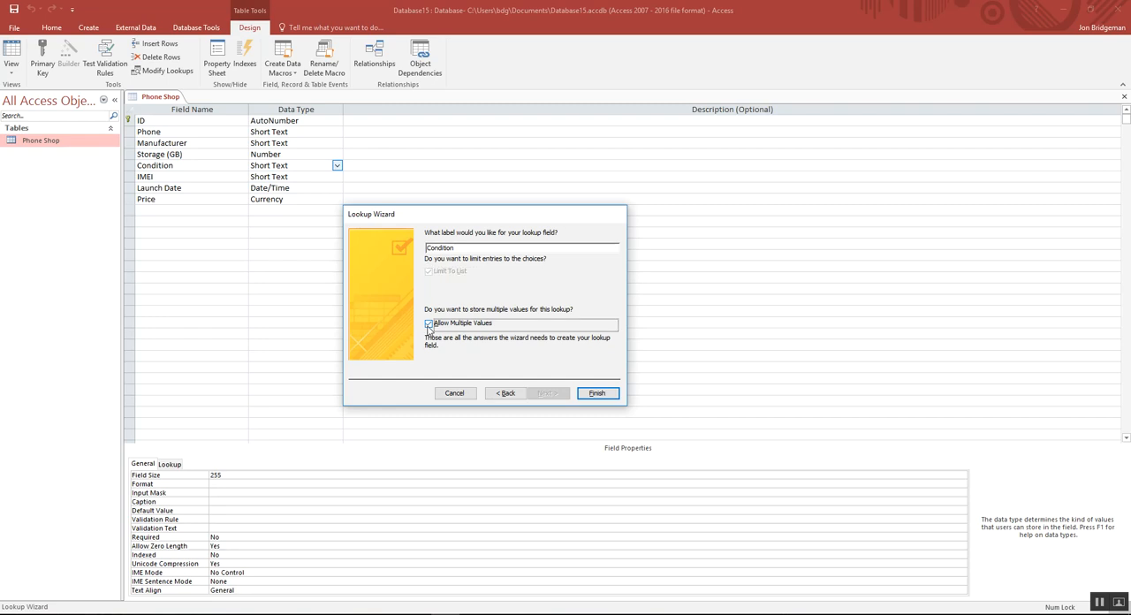
pyautogui.click(429, 324)
pyautogui.click(599, 394)
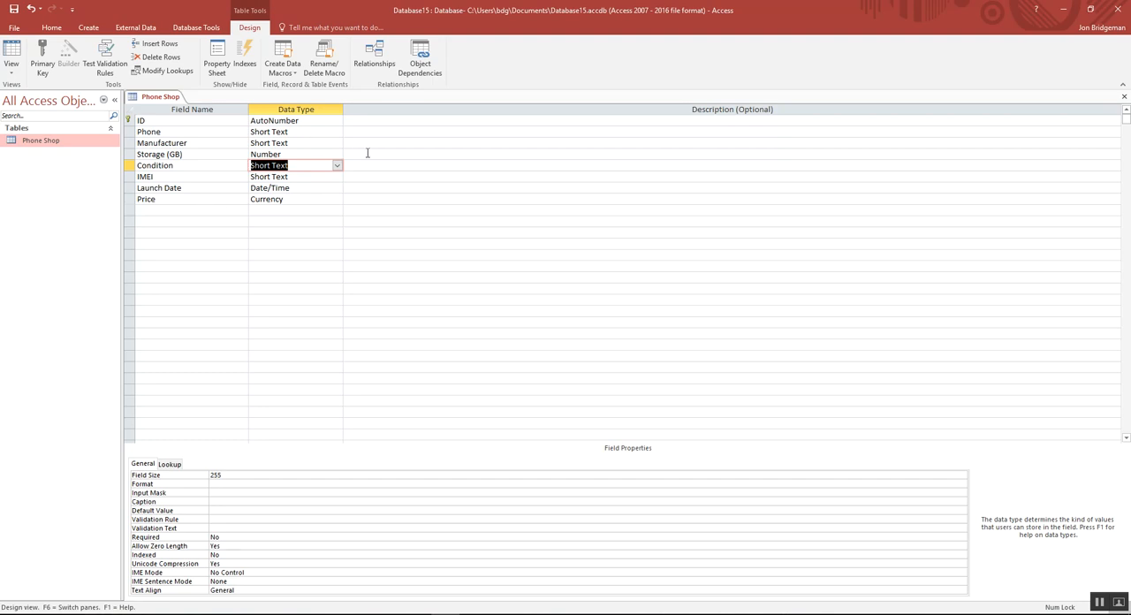
# Step: Save the Phone Shop table design and switch to Datasheet View
pyautogui.click(14, 10)
pyautogui.click(12, 69)
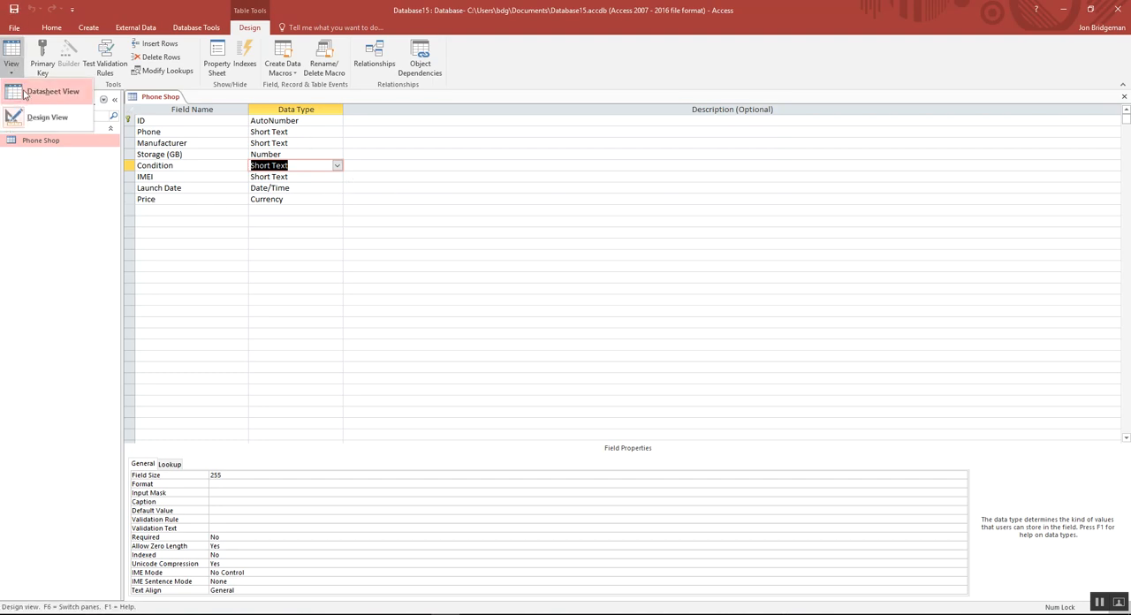
pyautogui.click(25, 94)
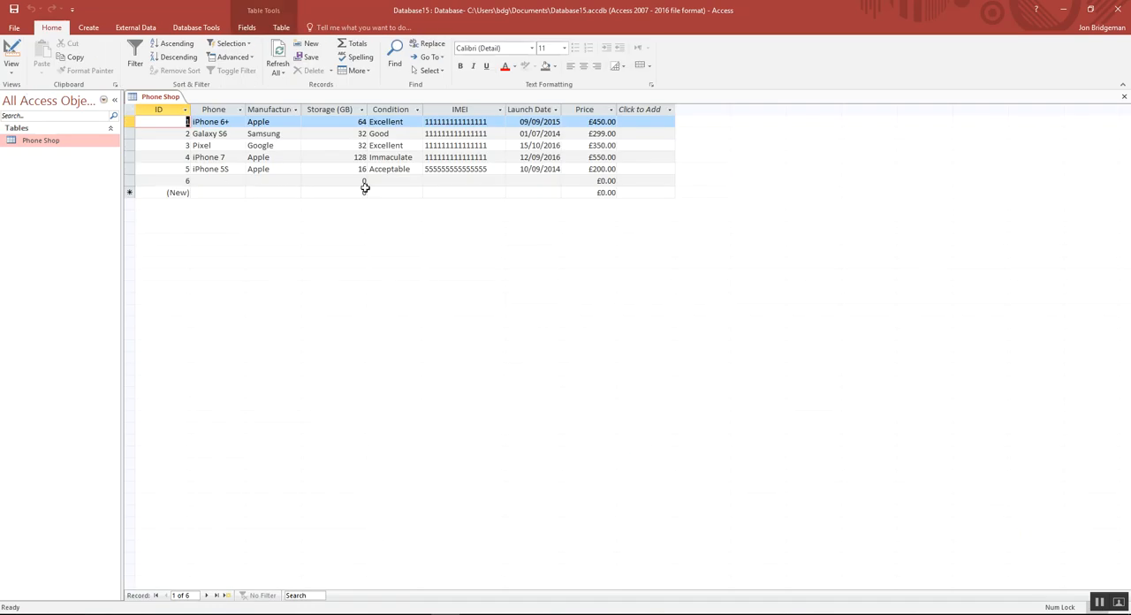
# Step: Choose Good as the Condition of the Galaxy S6 and Immaculate for the iPhone 7 from the lookup list
pyautogui.click(405, 133)
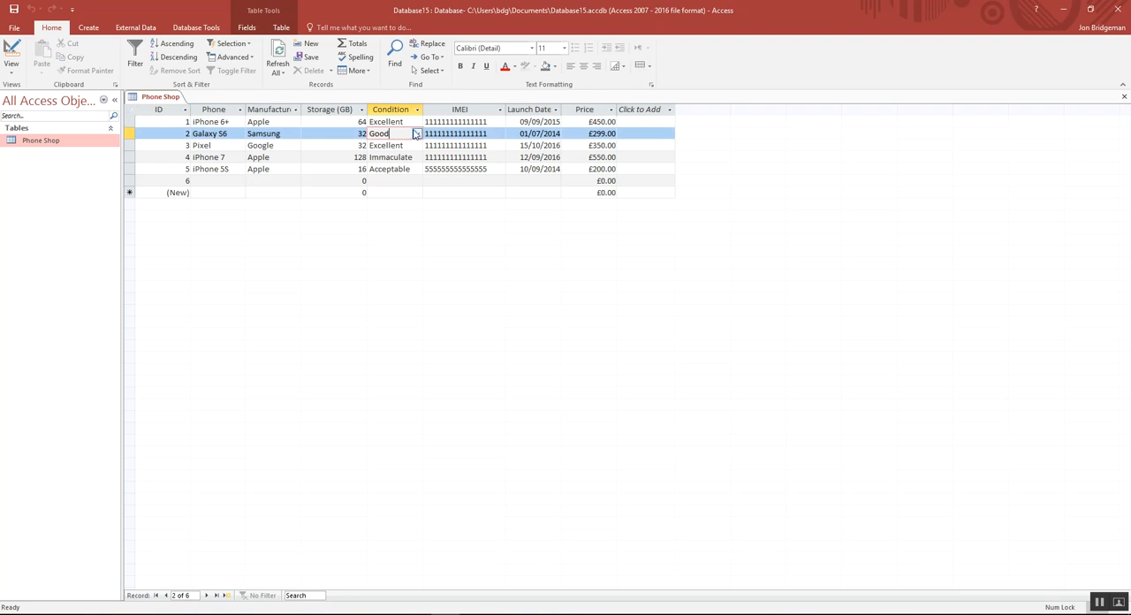
pyautogui.click(416, 133)
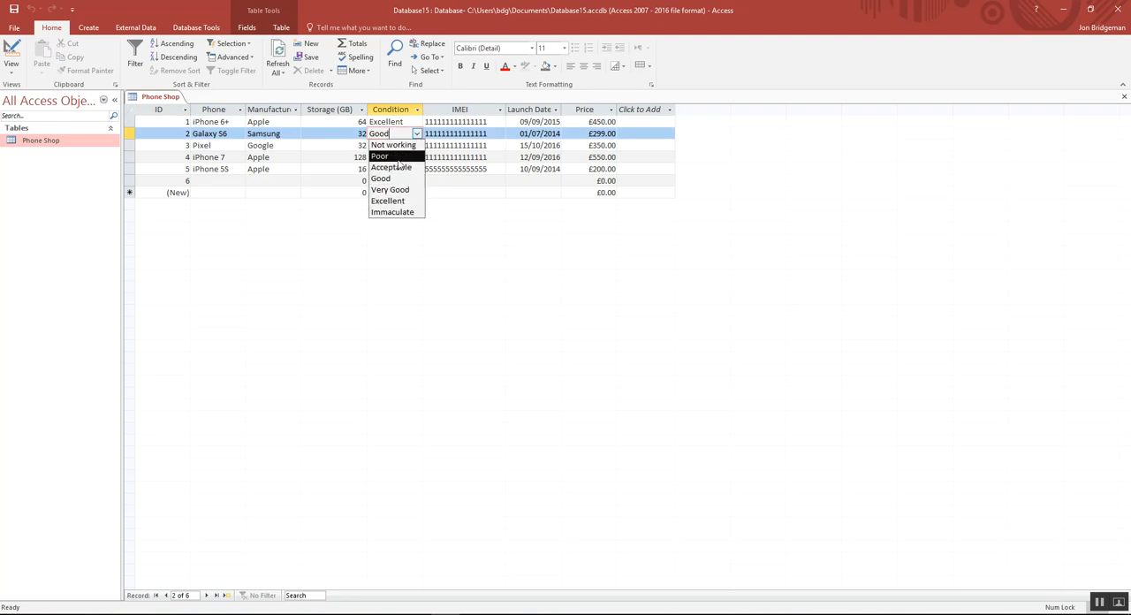
pyautogui.click(398, 181)
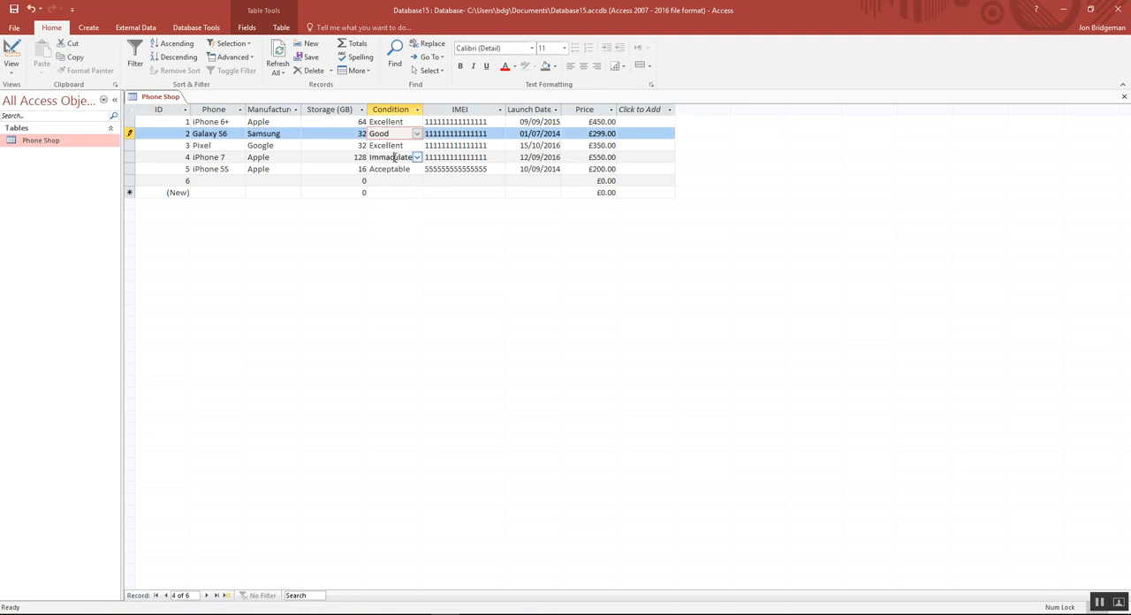
pyautogui.click(405, 157)
pyautogui.click(417, 157)
pyautogui.click(404, 235)
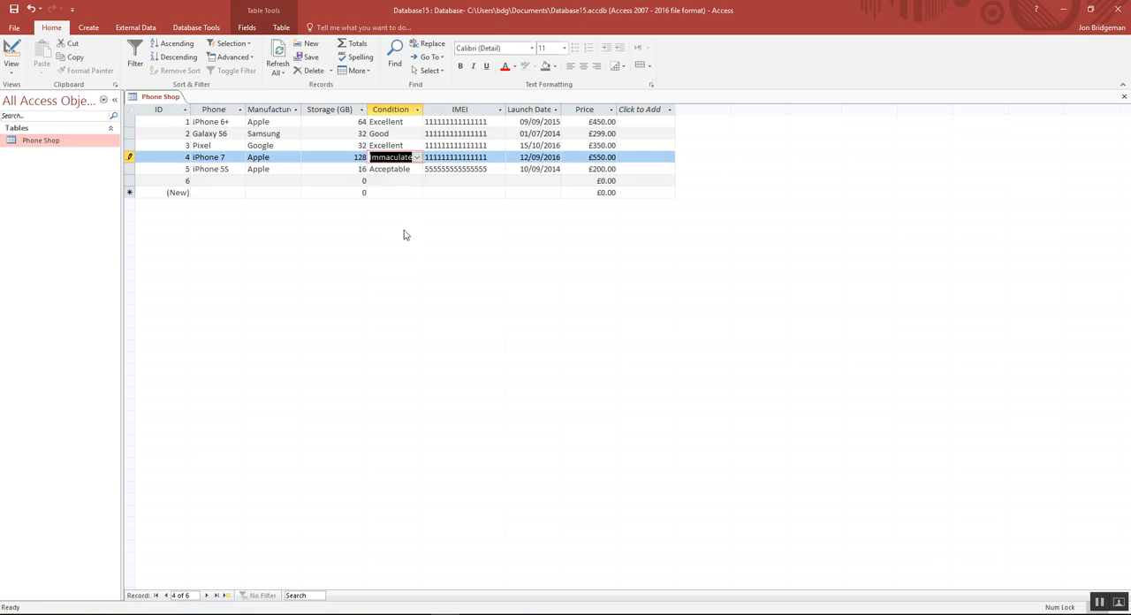
# Step: Check the Condition options offered for the iPhone 5S without choosing one, and go to record 1's Condition
pyautogui.click(417, 170)
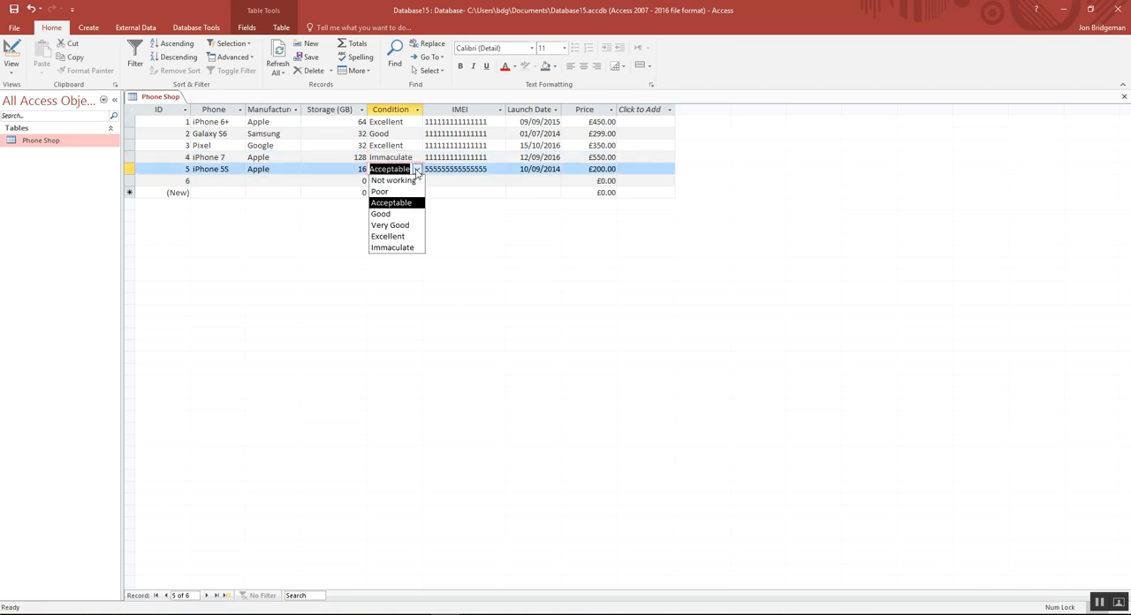
pyautogui.click(339, 169)
pyautogui.click(381, 123)
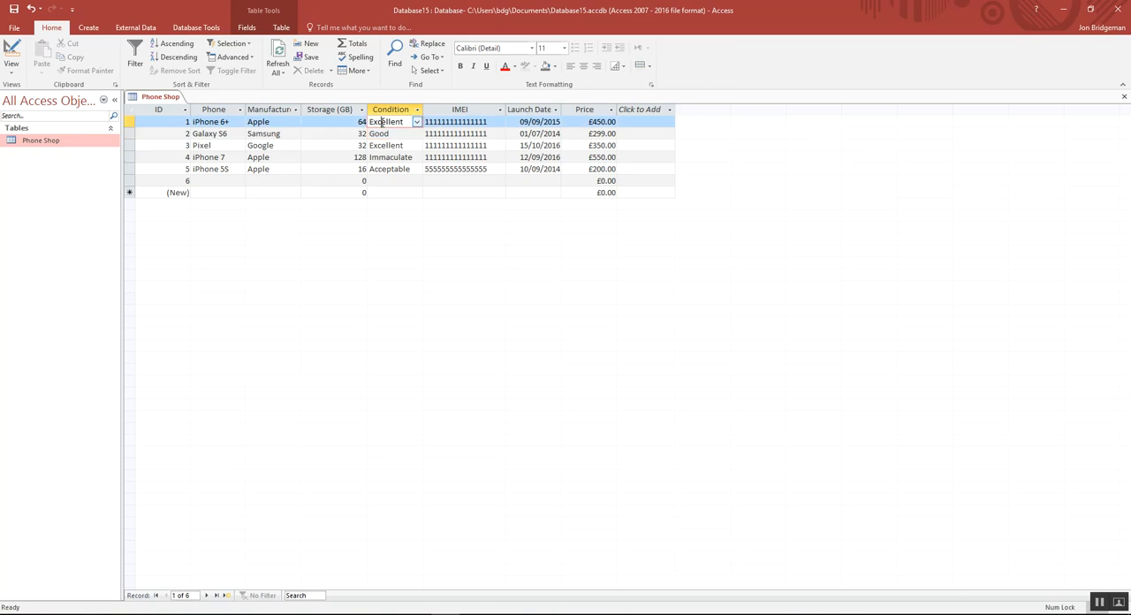
pyautogui.click(16, 76)
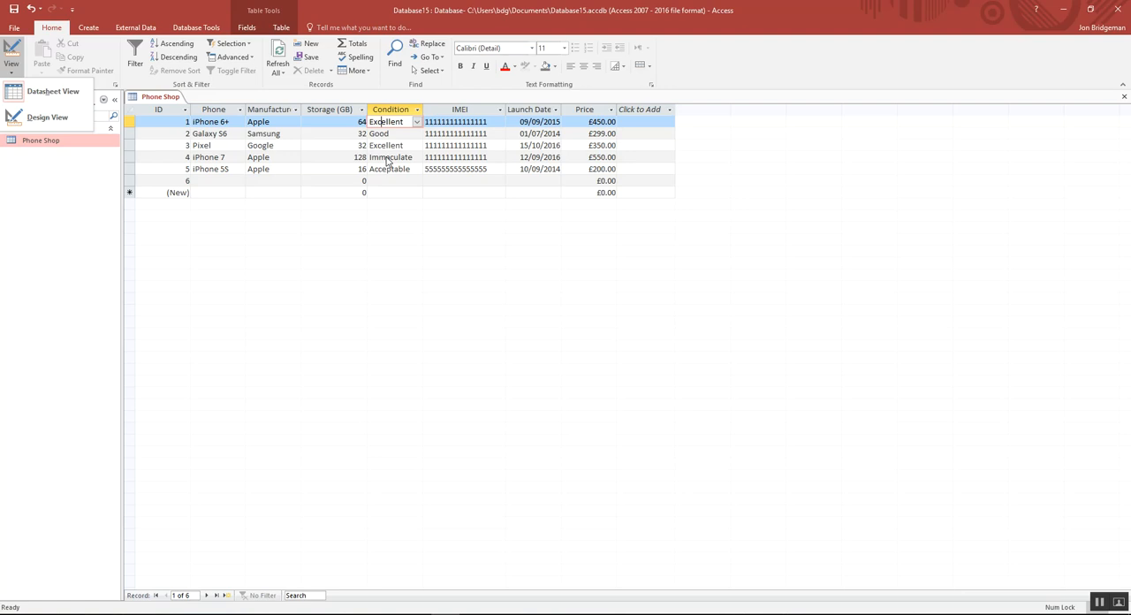
pyautogui.click(49, 117)
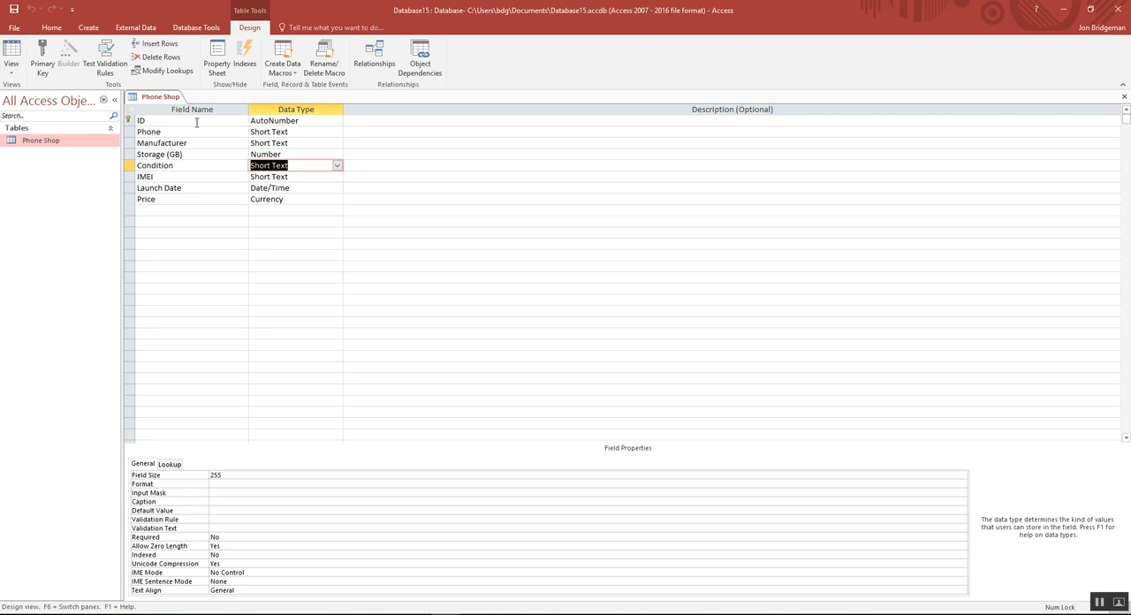
pyautogui.click(11, 69)
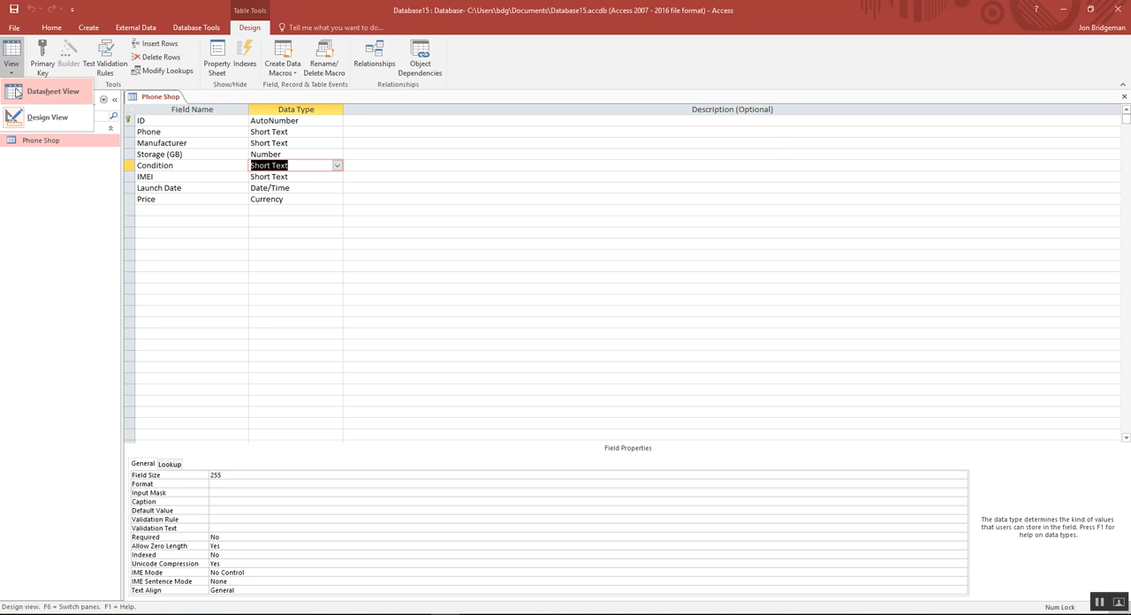
pyautogui.click(49, 92)
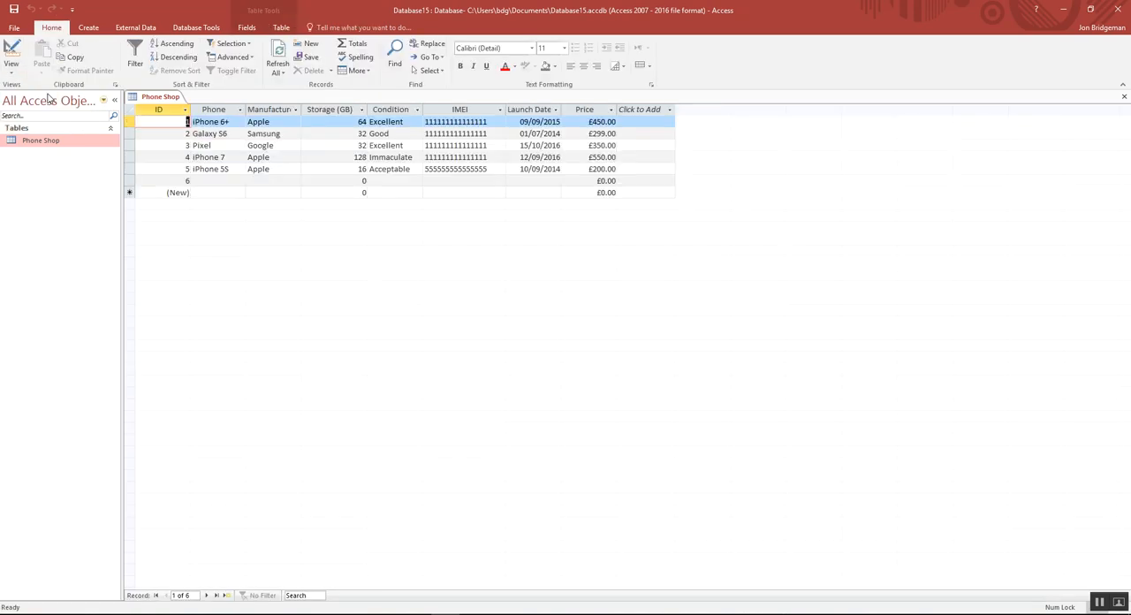
pyautogui.click(590, 181)
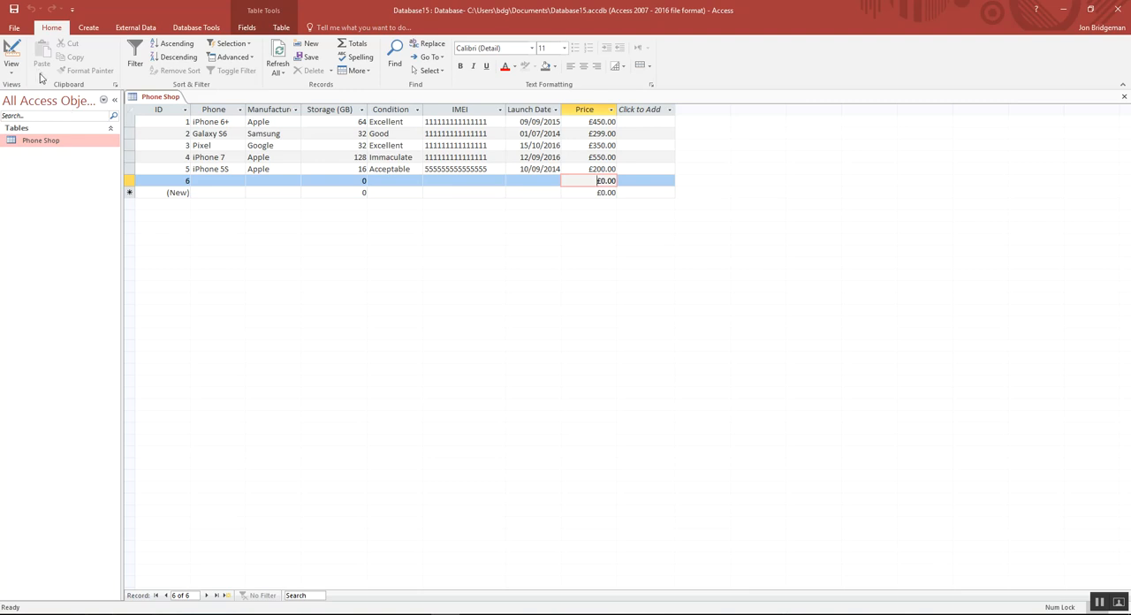
# Step: Switch the Phone Shop table to Design View and set the Price field's validation rule to >=100 And <=550
pyautogui.click(12, 69)
pyautogui.click(23, 119)
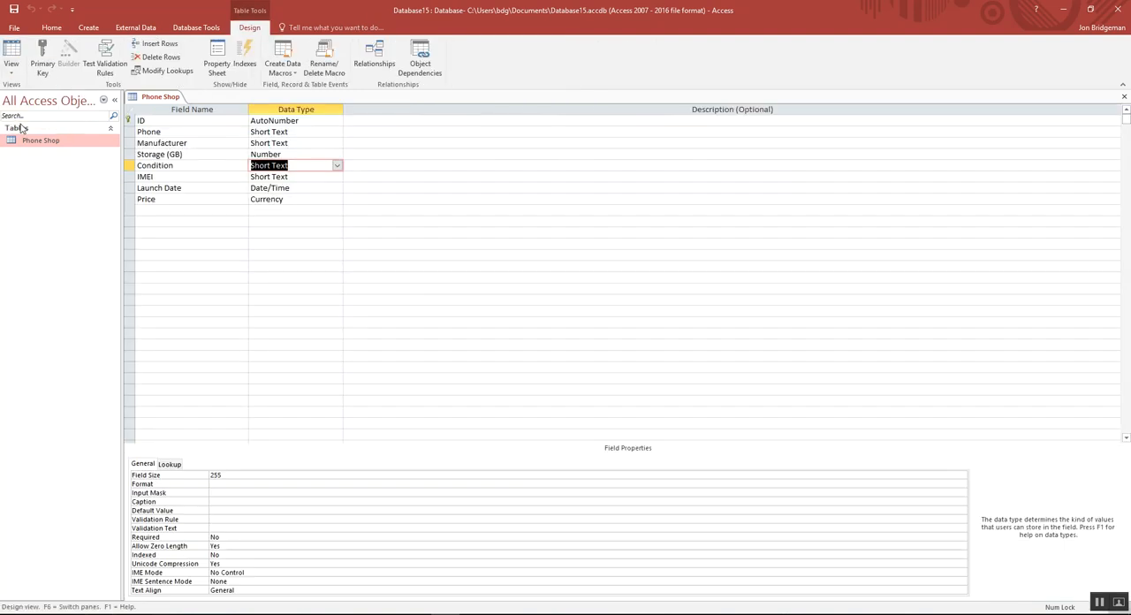
pyautogui.click(288, 188)
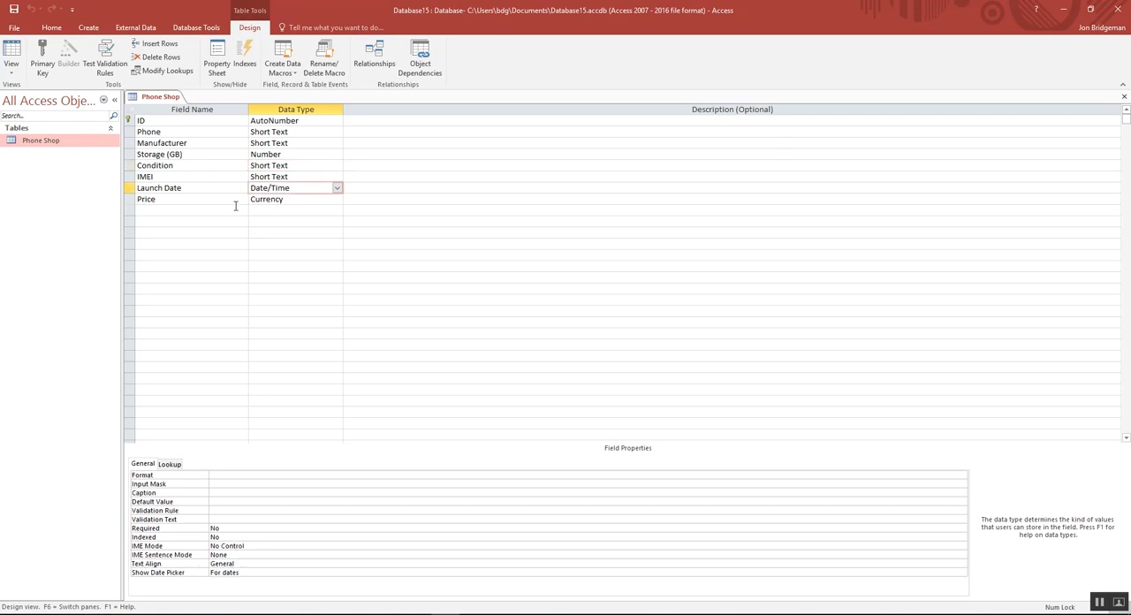
pyautogui.click(271, 200)
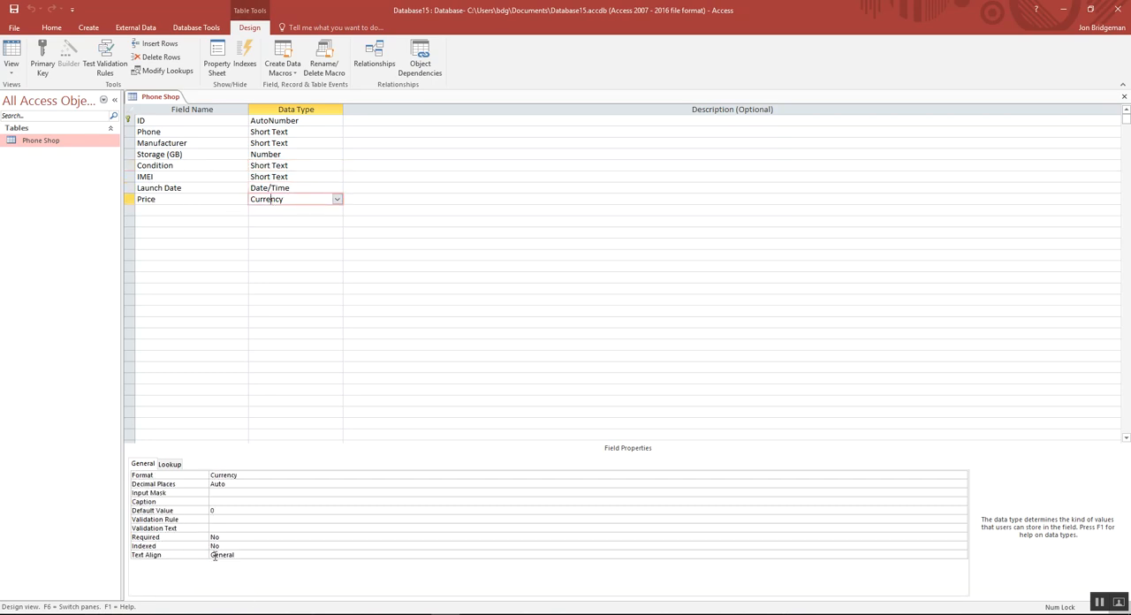
pyautogui.click(216, 519)
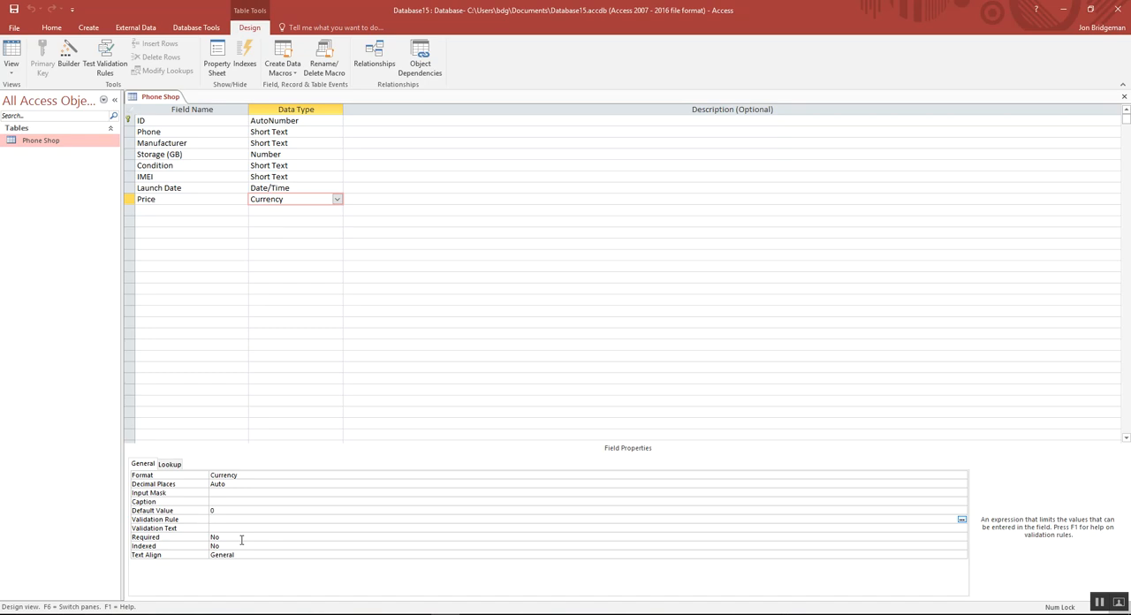
pyautogui.write('>')
pyautogui.write('= AND <=550')
pyautogui.click(222, 519)
pyautogui.write('100')
# Step: Save the design, test existing data while keeping the new Price rule, and switch to Datasheet View
pyautogui.click(19, 14)
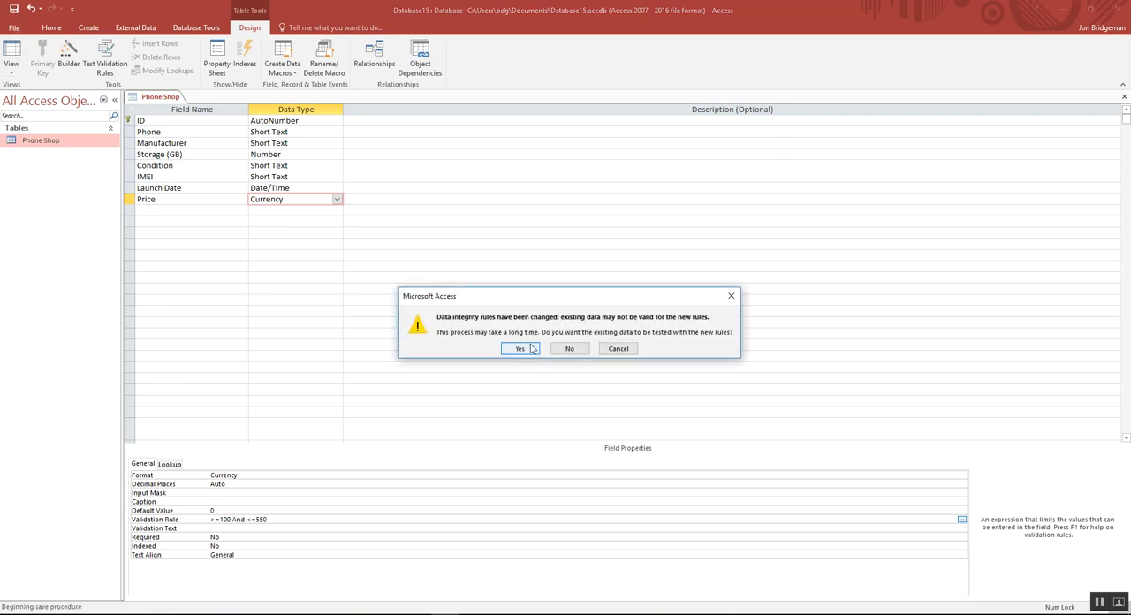
pyautogui.click(533, 349)
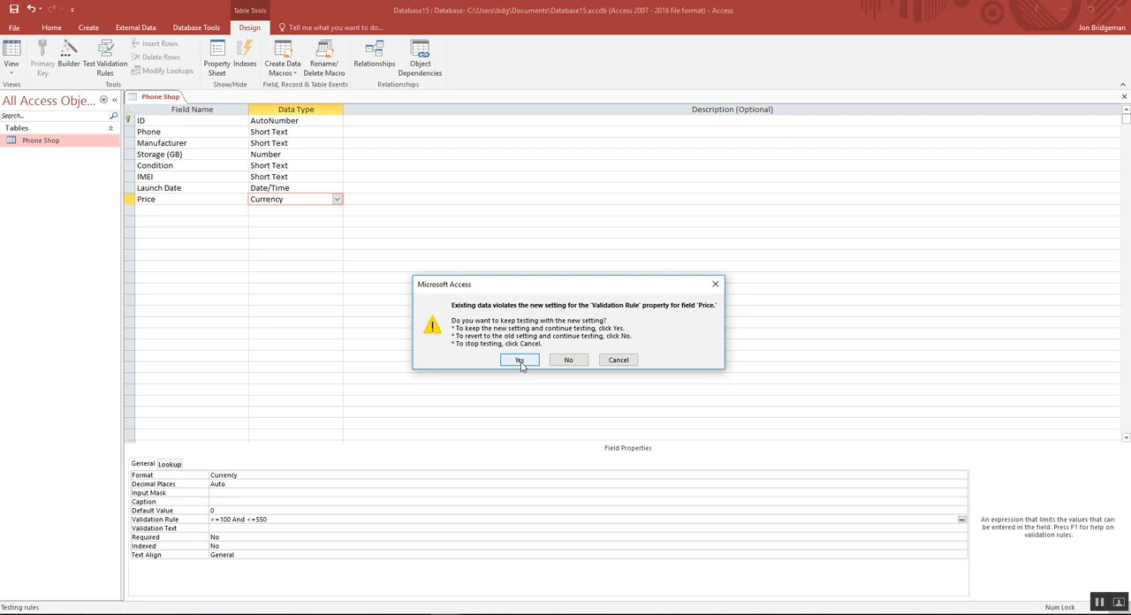
pyautogui.click(521, 360)
pyautogui.click(13, 75)
pyautogui.click(48, 91)
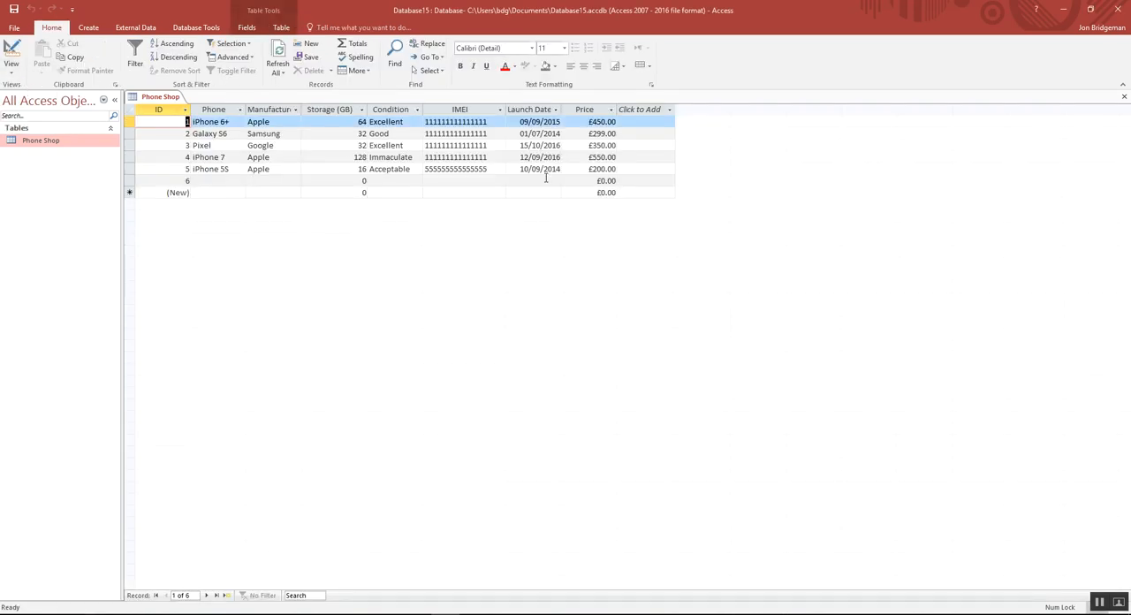
# Step: Test the Price rule by trying 50 and 600 as record 6's Price
pyautogui.click(592, 181)
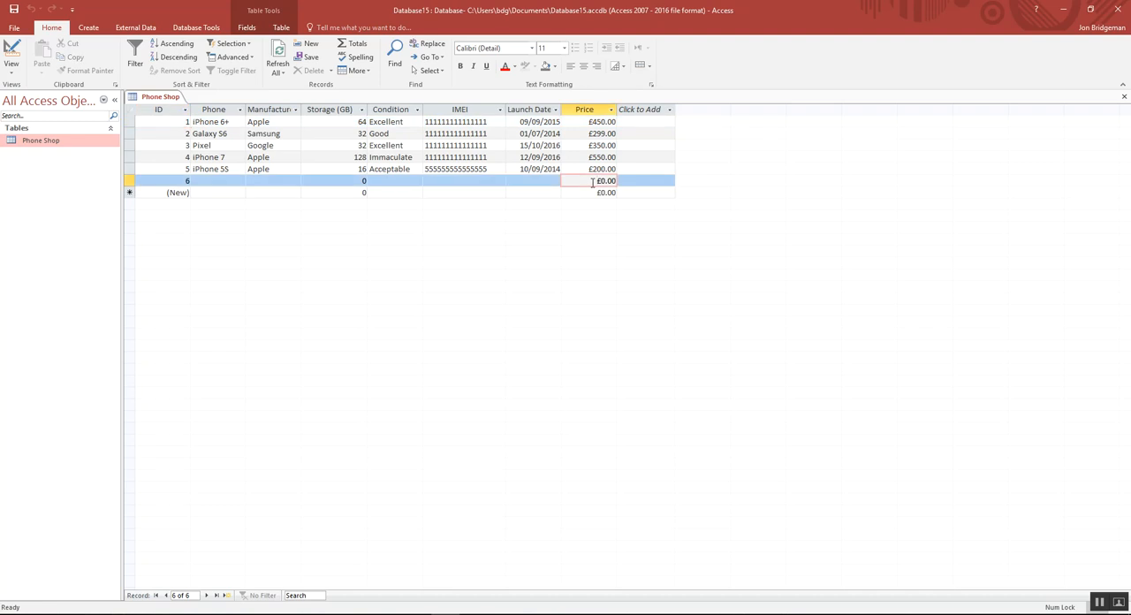
pyautogui.moveTo(592, 182); pyautogui.dragTo(622, 182)
pyautogui.write('50')
pyautogui.press('Return')
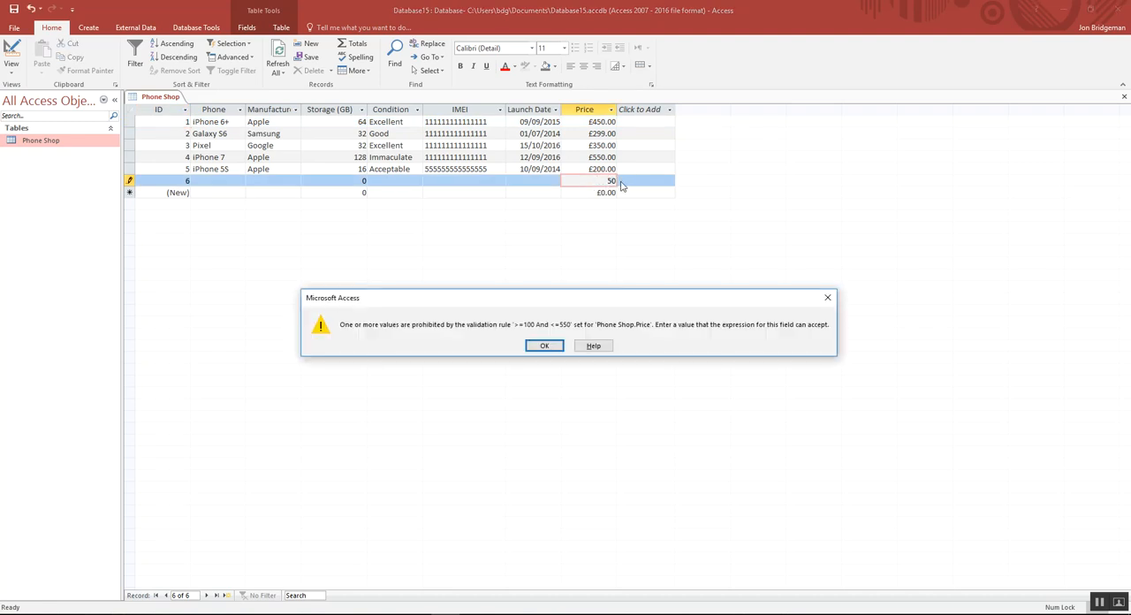
pyautogui.click(537, 348)
pyautogui.moveTo(608, 181); pyautogui.dragTo(624, 179)
pyautogui.write('600')
pyautogui.press('Return')
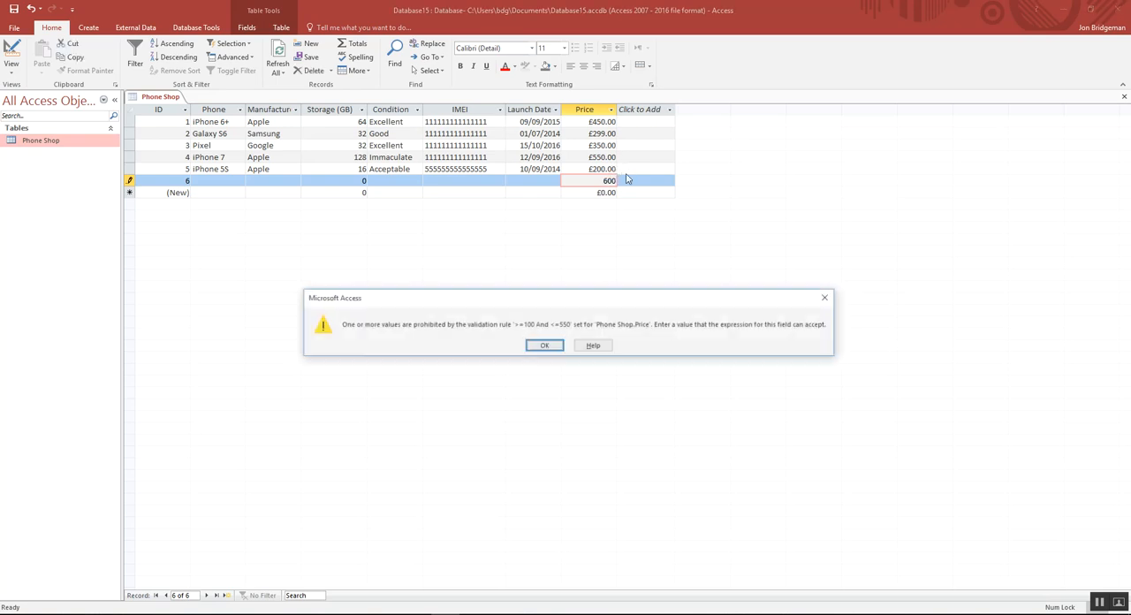
pyautogui.click(536, 347)
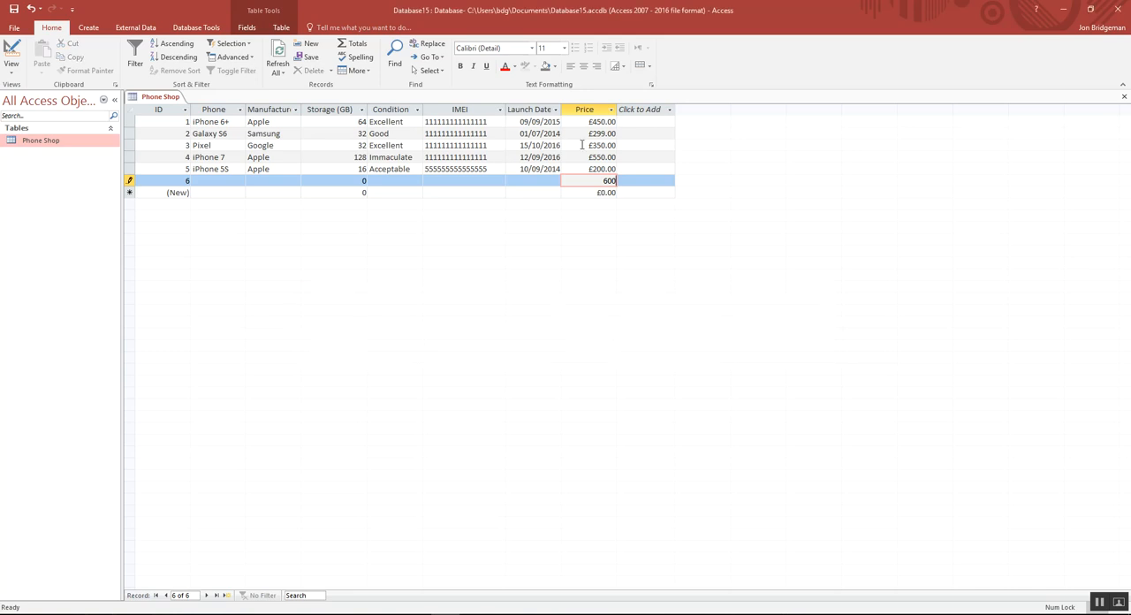
# Step: Set record 6's Price to 550 and commit the record
pyautogui.moveTo(601, 180); pyautogui.dragTo(612, 182)
pyautogui.press('Delete')
pyautogui.press('Return')
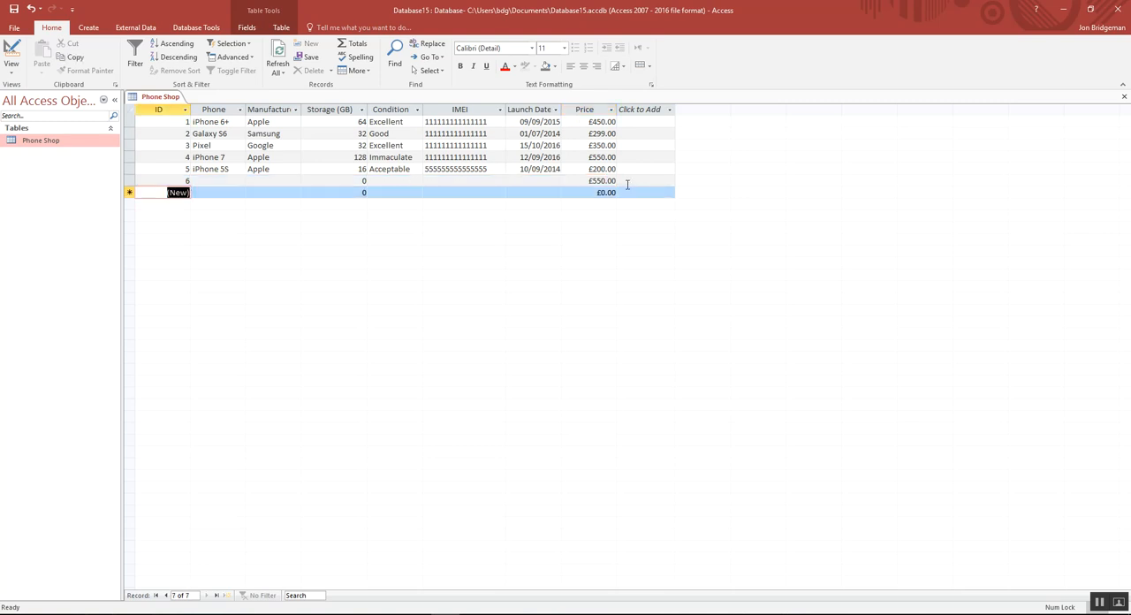
# Step: Examine the Price field's validation rule and the Launch Date properties in Design View, and return to Datasheet View
pyautogui.click(9, 71)
pyautogui.click(27, 119)
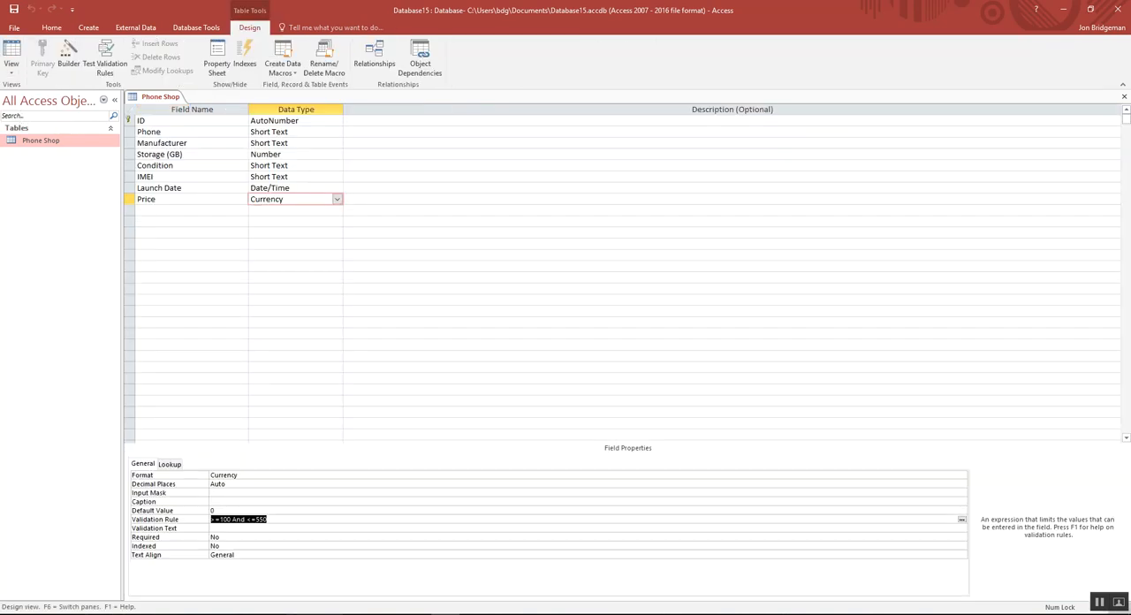
pyautogui.click(220, 520)
pyautogui.moveTo(220, 520); pyautogui.dragTo(228, 521)
pyautogui.click(218, 521)
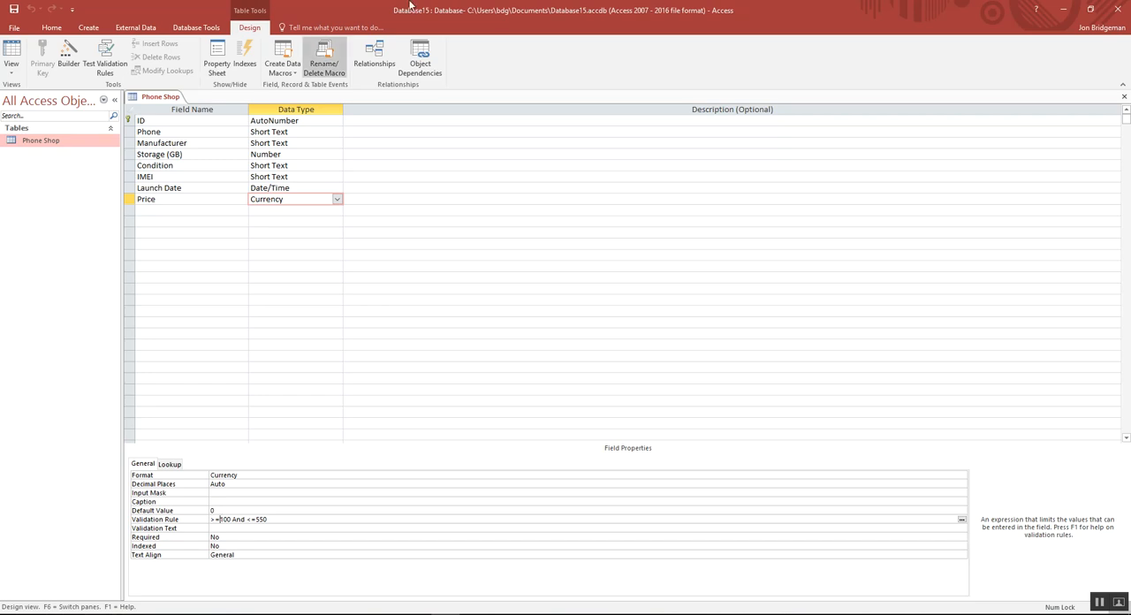
pyautogui.click(275, 189)
pyautogui.click(9, 71)
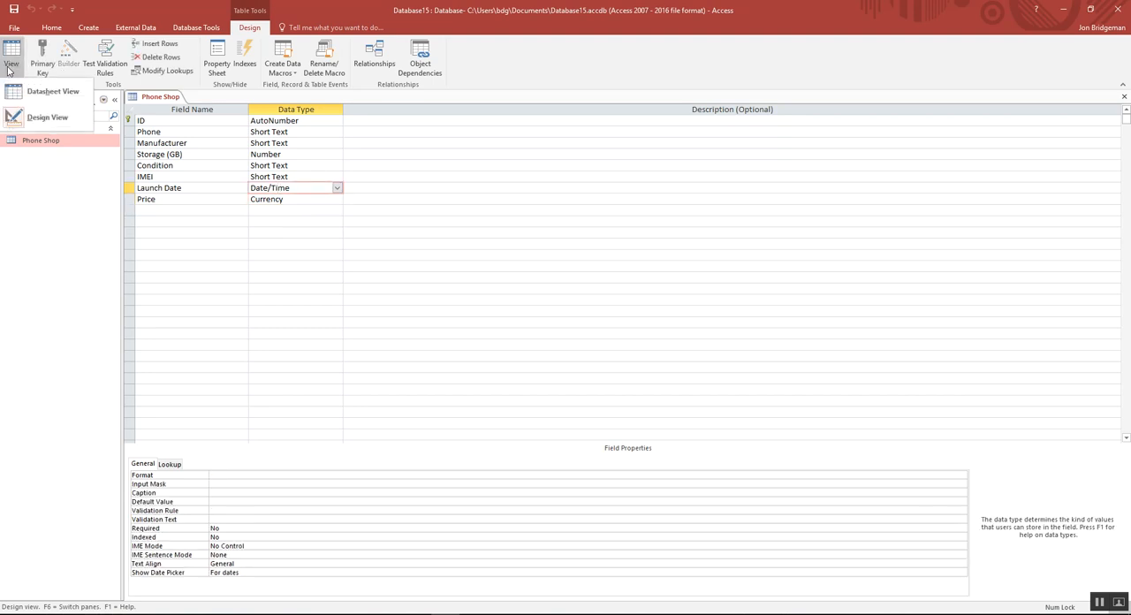
pyautogui.click(35, 115)
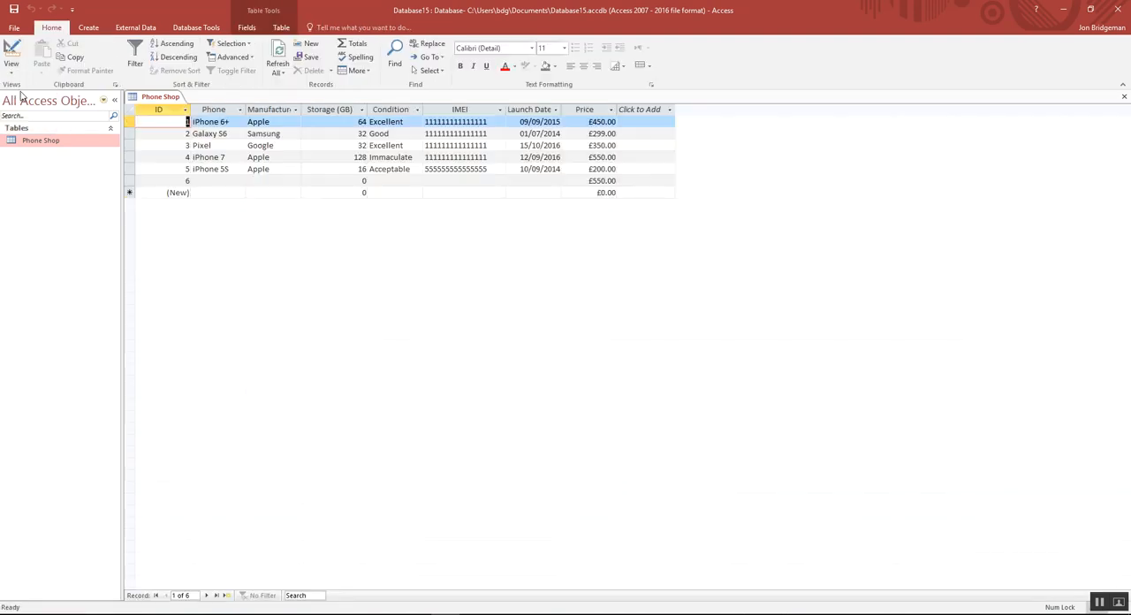
# Step: Check the date picker offered for record 6's Launch Date and close it without choosing a date
pyautogui.click(516, 181)
pyautogui.click(567, 181)
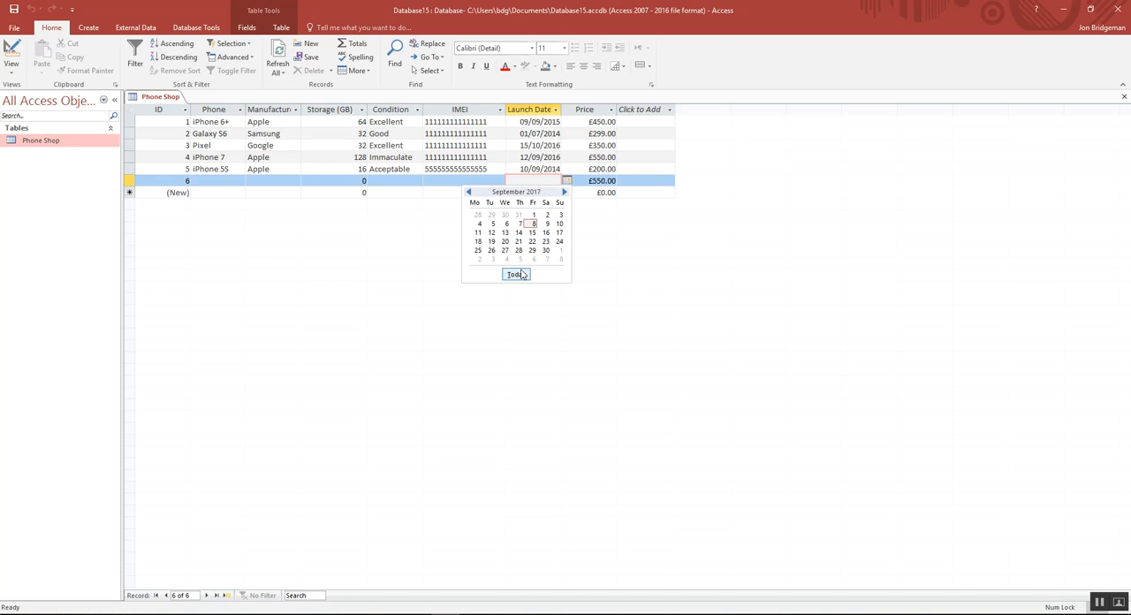
pyautogui.click(585, 237)
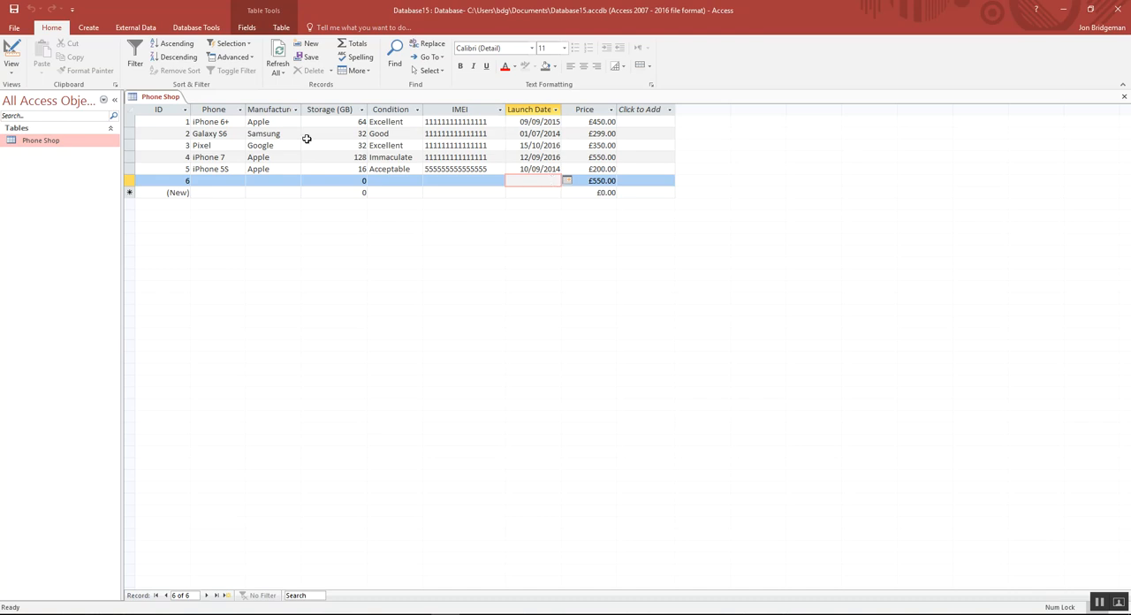
# Step: Return to Design View and open the Input Mask Wizard for the Launch Date field to browse its available masks
pyautogui.click(11, 70)
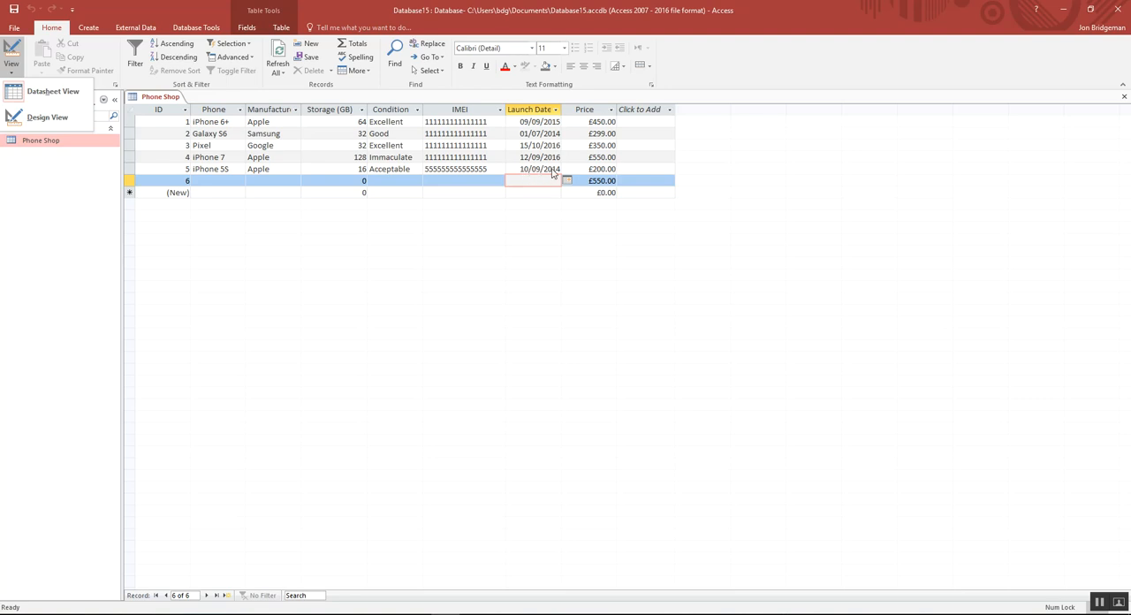
pyautogui.click(1113, 531)
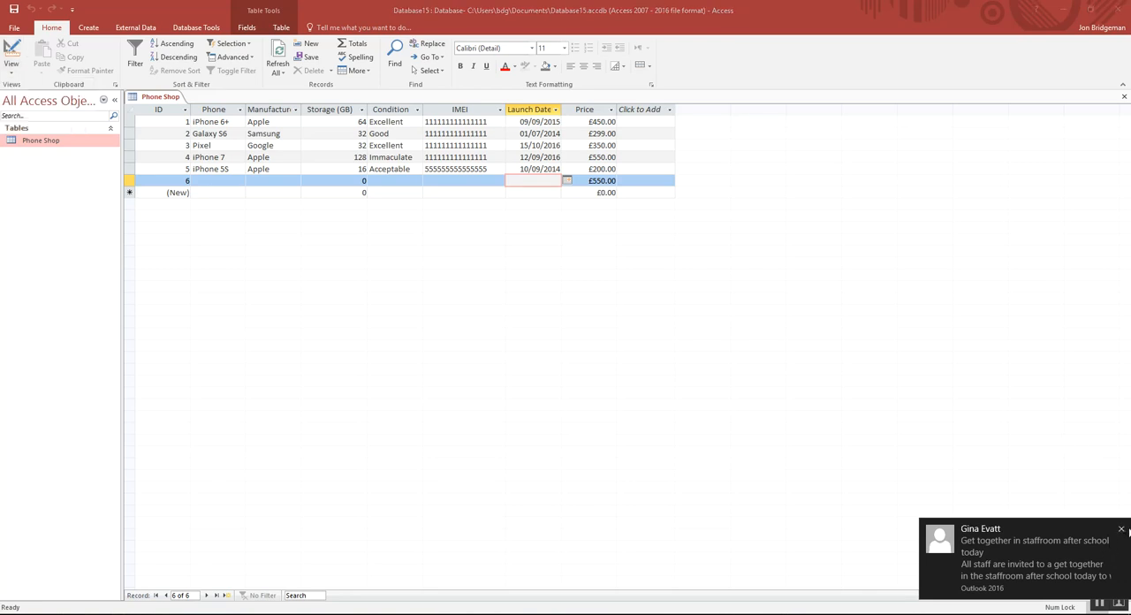
pyautogui.click(13, 73)
pyautogui.click(22, 121)
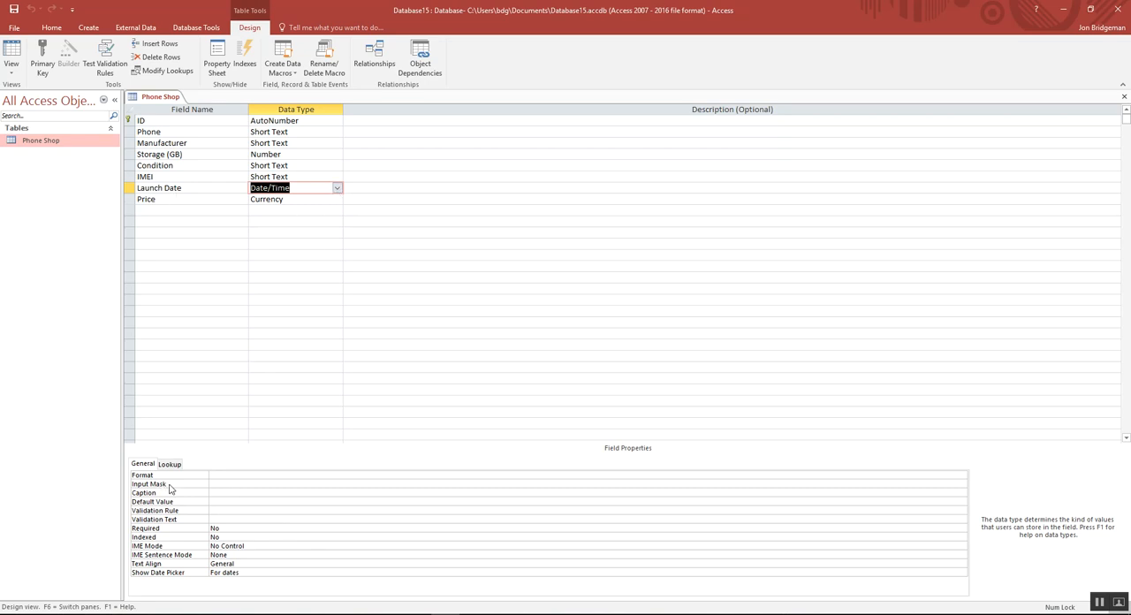
pyautogui.click(218, 483)
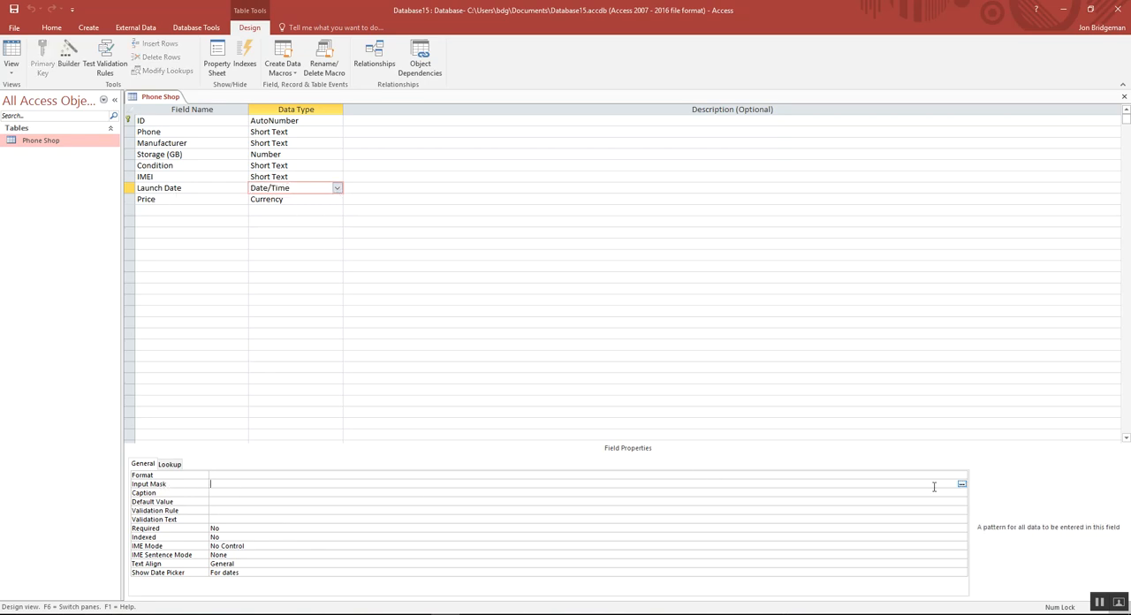
pyautogui.click(961, 485)
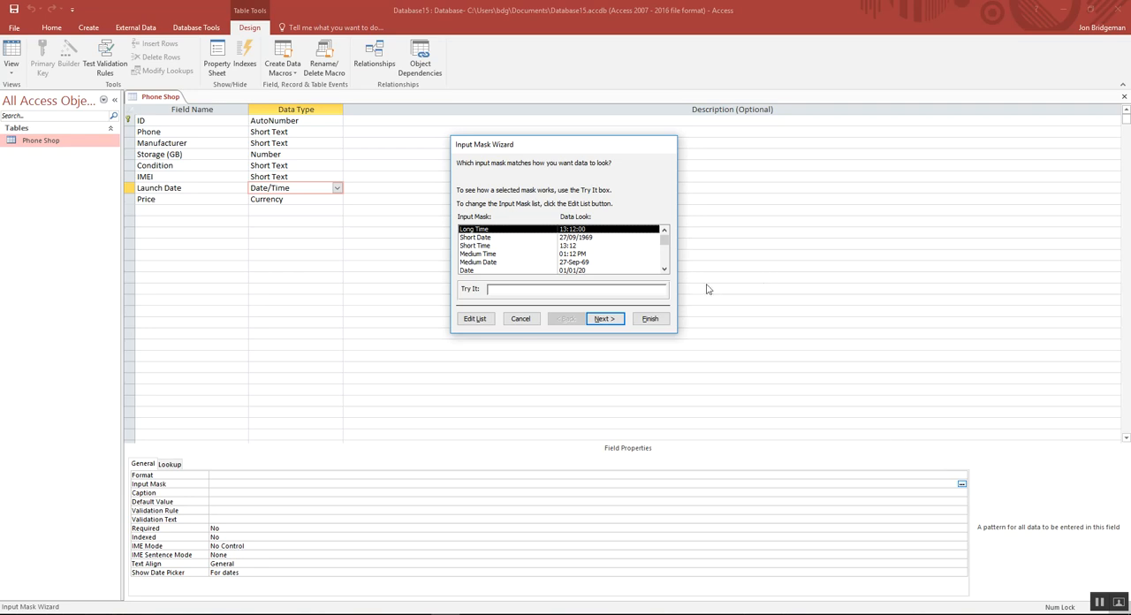
pyautogui.click(665, 271)
pyautogui.moveTo(665, 262); pyautogui.dragTo(662, 245)
# Step: Open the wizard's mask list for editing, clear the Date mask's description, input mask and sample data, and set the mask type to Date-Time
pyautogui.click(475, 319)
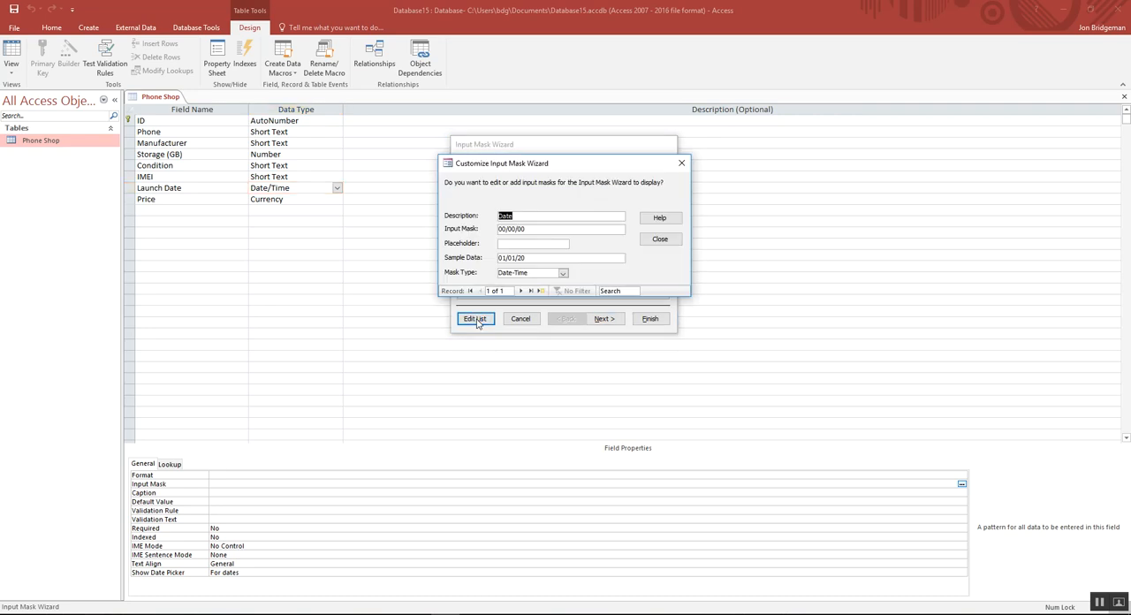
pyautogui.moveTo(516, 217); pyautogui.dragTo(497, 217)
pyautogui.click(524, 217)
pyautogui.press('BackSpace')
pyautogui.press('BackSpace')
pyautogui.moveTo(535, 228)
pyautogui.mouseDown()
pyautogui.moveTo(497, 229)
pyautogui.moveTo(496, 257)
pyautogui.mouseUp()
pyautogui.press('BackSpace')
pyautogui.press('BackSpace')
pyautogui.click(562, 272)
pyautogui.click(554, 290)
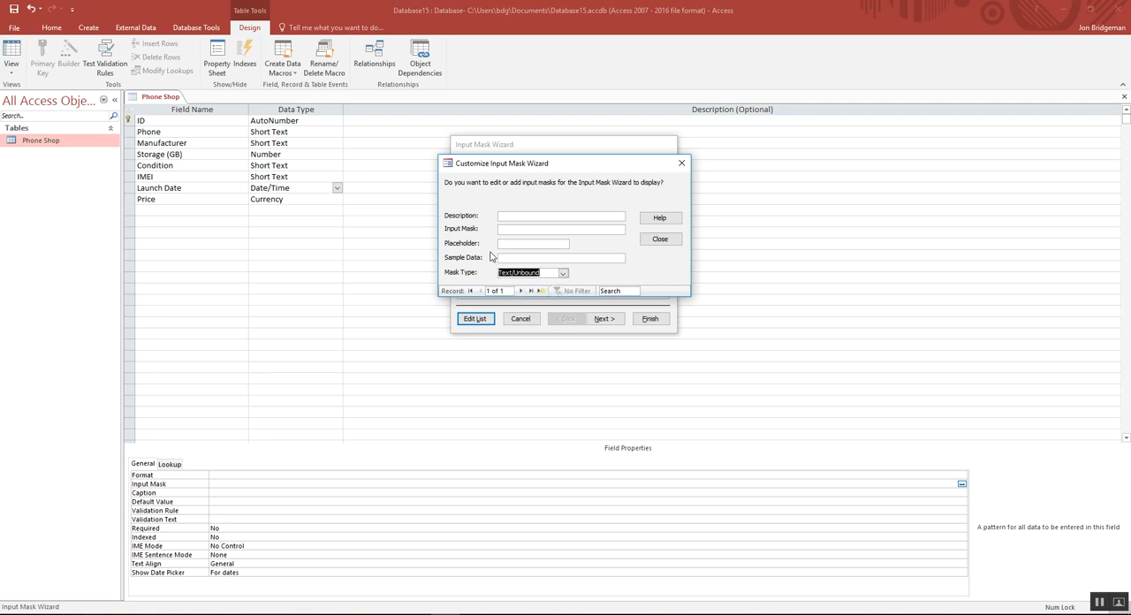
pyautogui.click(564, 275)
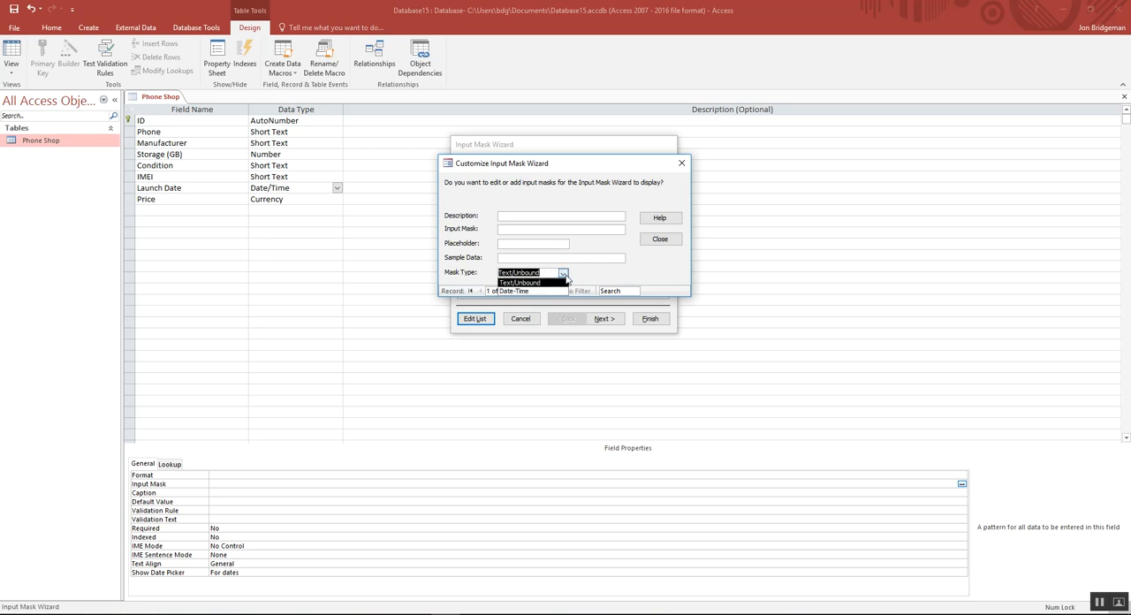
pyautogui.click(517, 292)
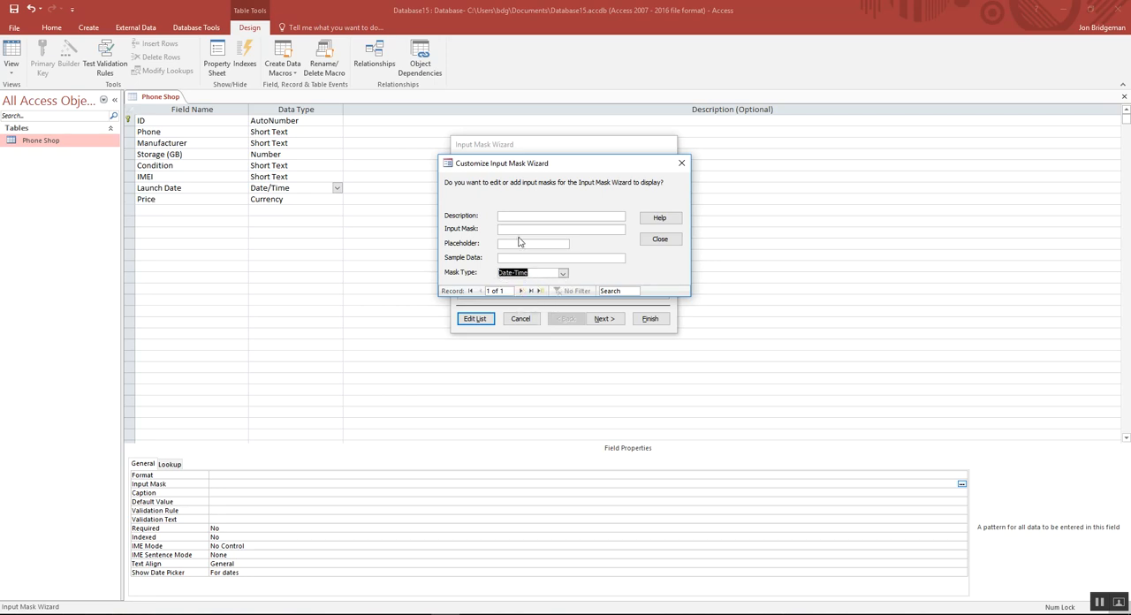
# Step: Define the mask with description Phone Date, an input mask starting with 00 and sample data 01/01/14, and select it in the wizard
pyautogui.click(514, 216)
pyautogui.write('Phone Date')
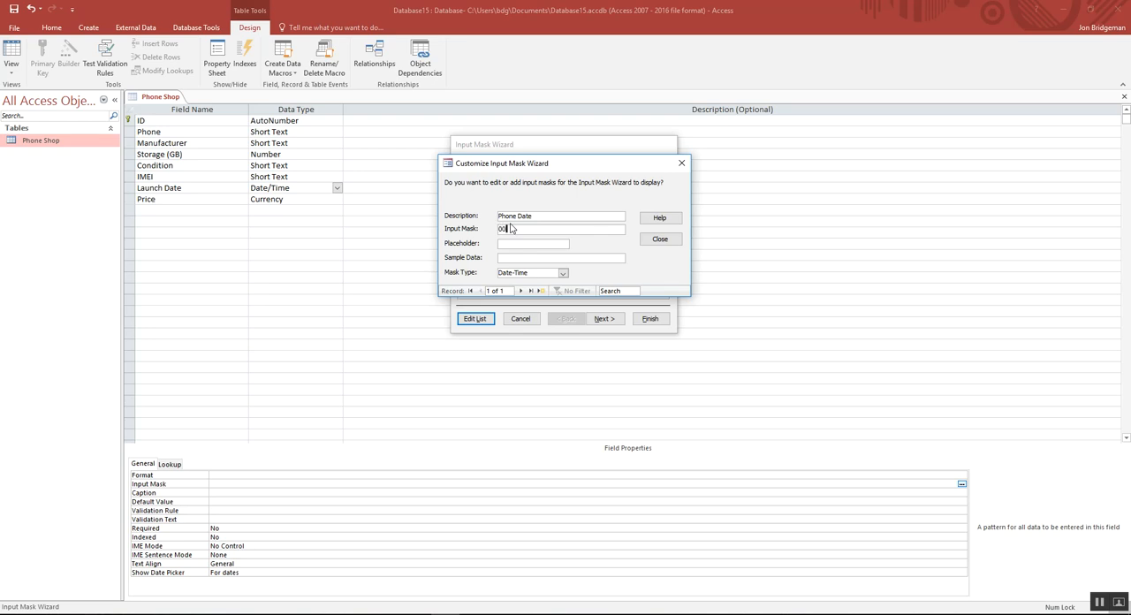
pyautogui.write('00/00')
pyautogui.click(510, 257)
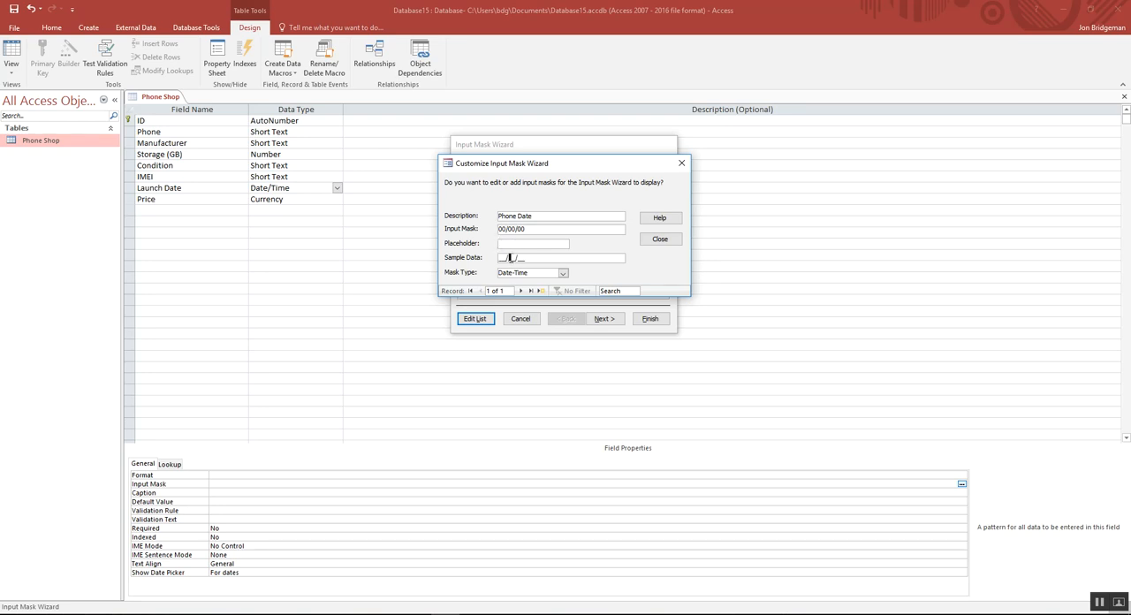
pyautogui.click(501, 258)
pyautogui.write('01/01/14')
pyautogui.click(660, 240)
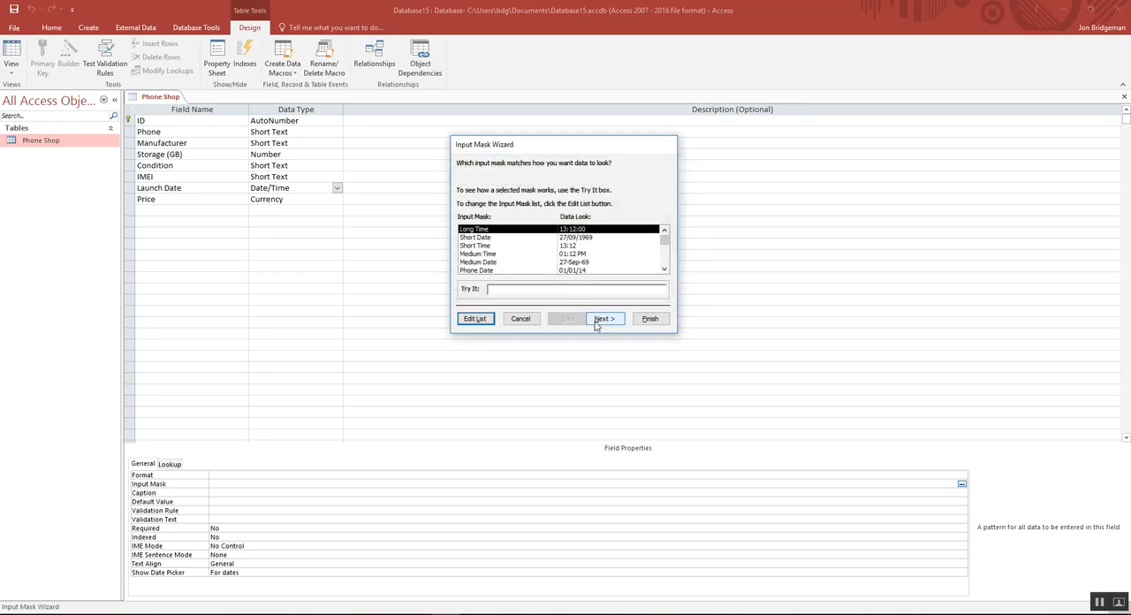
pyautogui.click(569, 270)
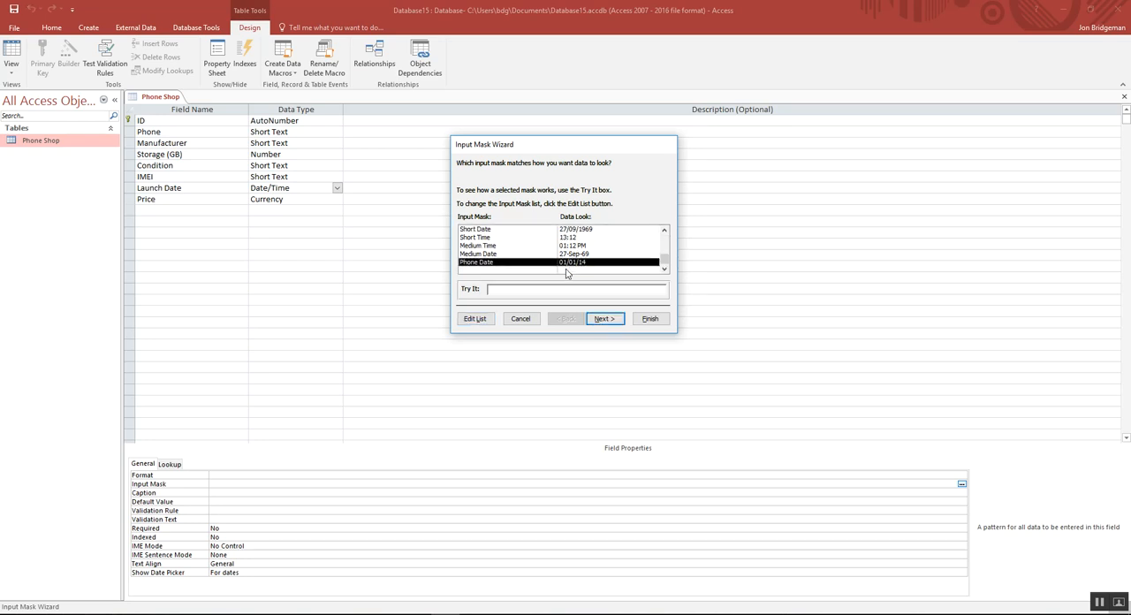
# Step: Keep the Phone Date mask as 00/00/00, choose # as its placeholder character, and finish the Input Mask Wizard for Launch Date
pyautogui.click(604, 319)
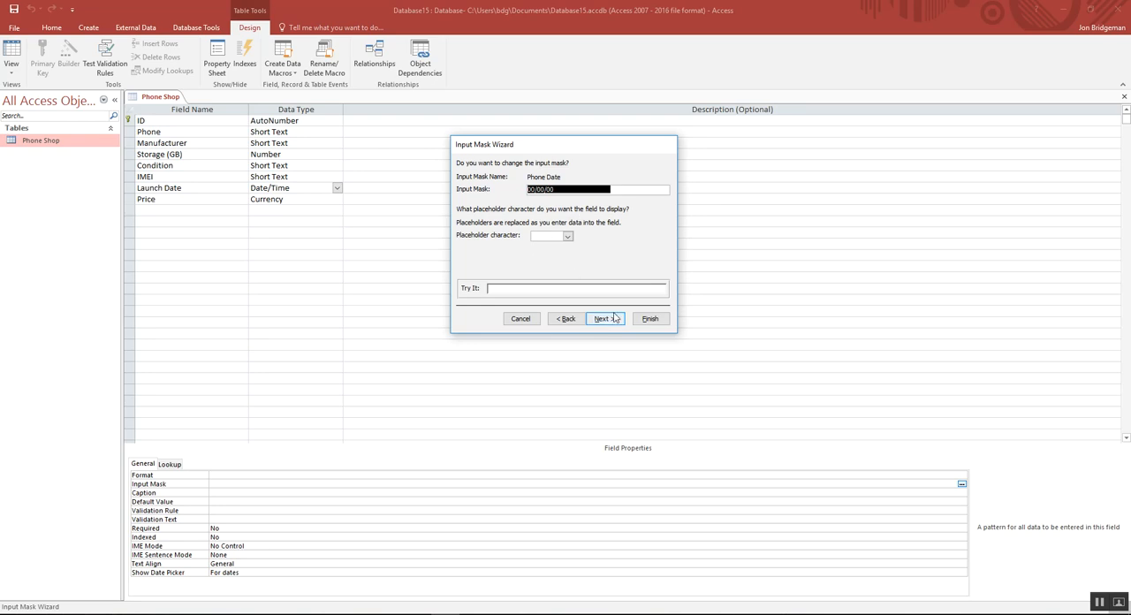
pyautogui.click(567, 236)
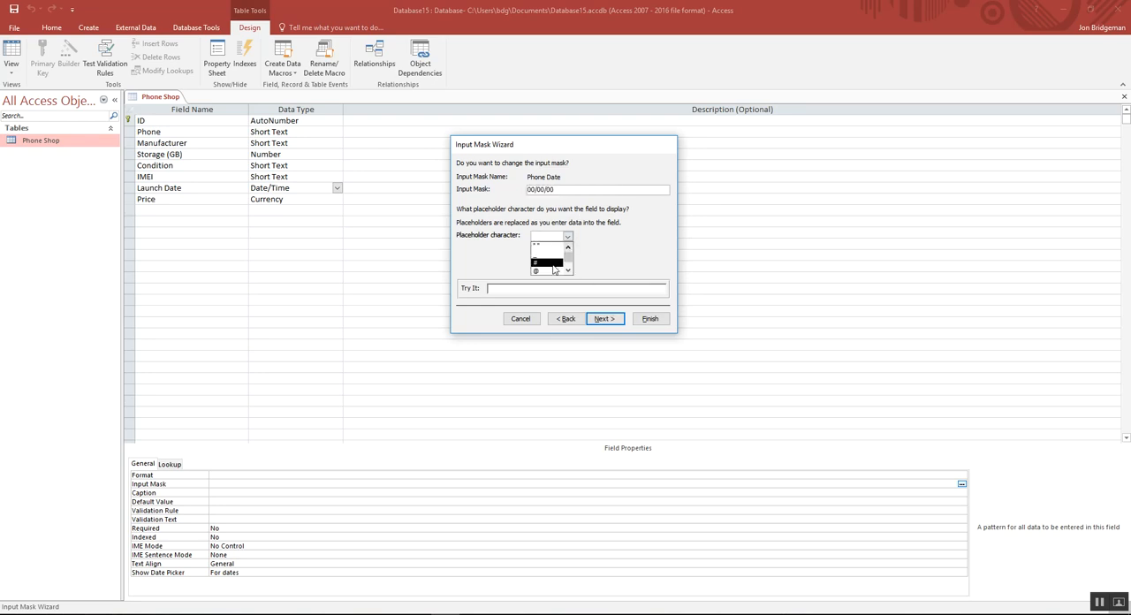
pyautogui.moveTo(568, 255); pyautogui.dragTo(569, 261)
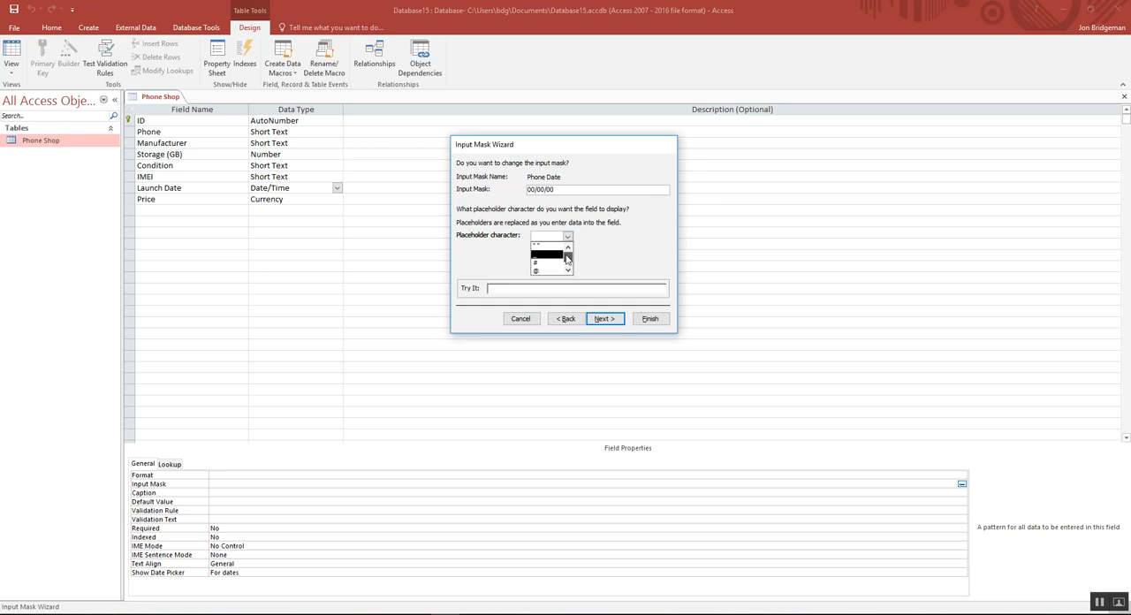
pyautogui.click(535, 262)
pyautogui.click(569, 236)
pyautogui.click(560, 256)
pyautogui.click(600, 319)
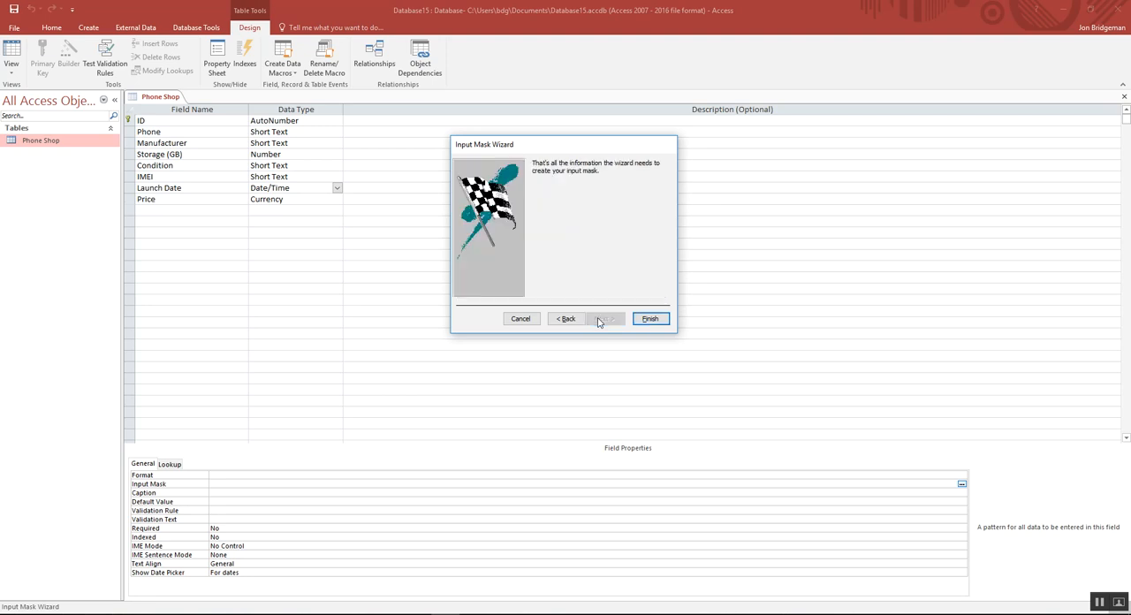
pyautogui.click(651, 320)
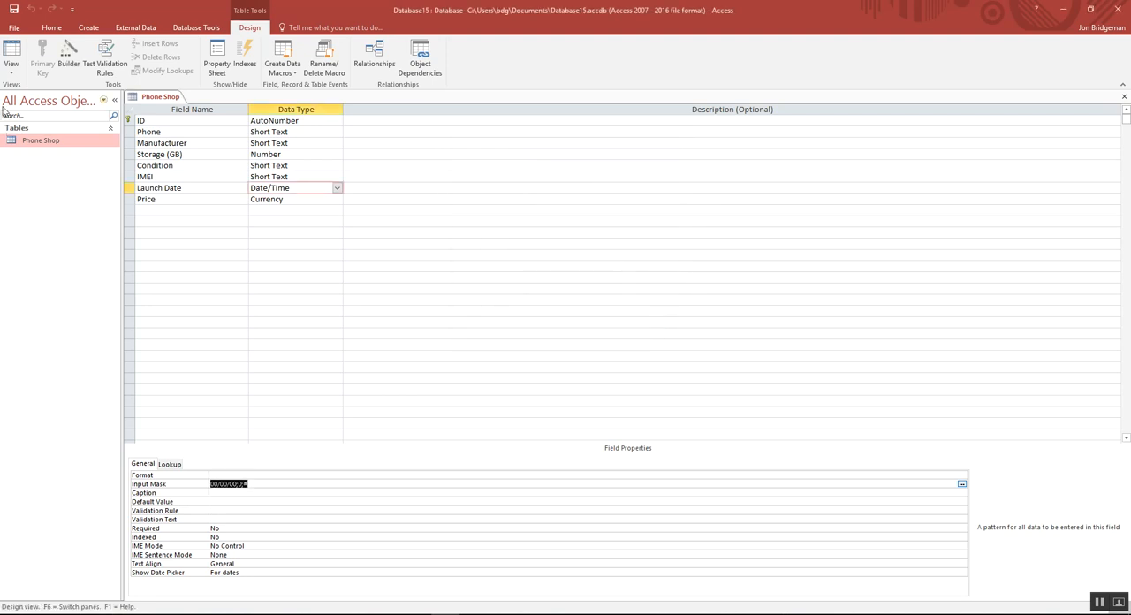
# Step: Switch to Datasheet View and enter 09/09/09 as record 6's Launch Date using the new mask
pyautogui.click(12, 72)
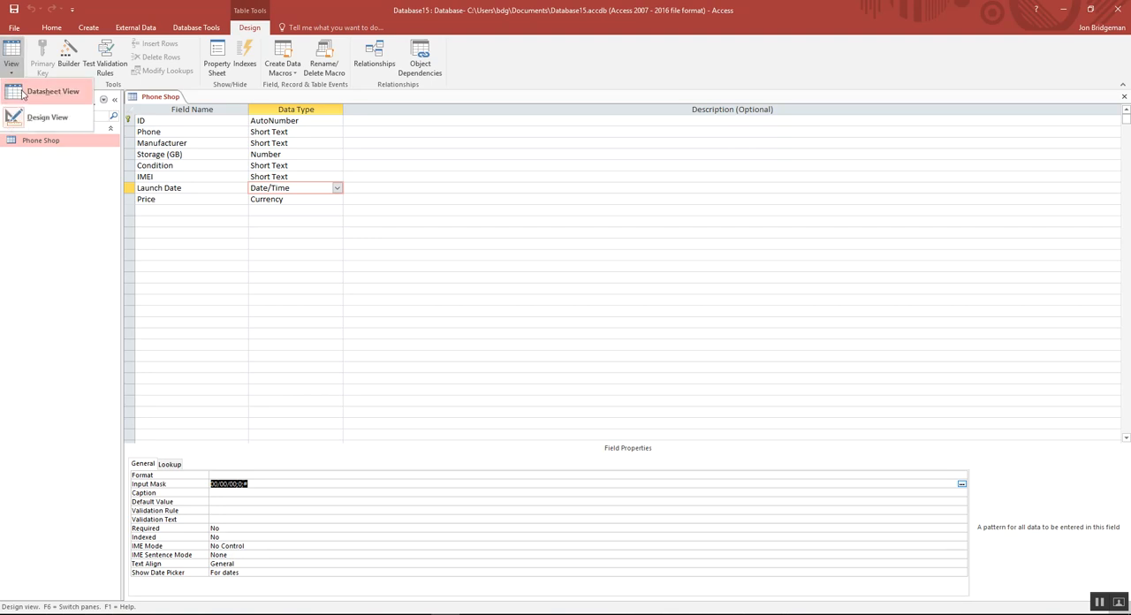
pyautogui.click(21, 93)
pyautogui.click(543, 349)
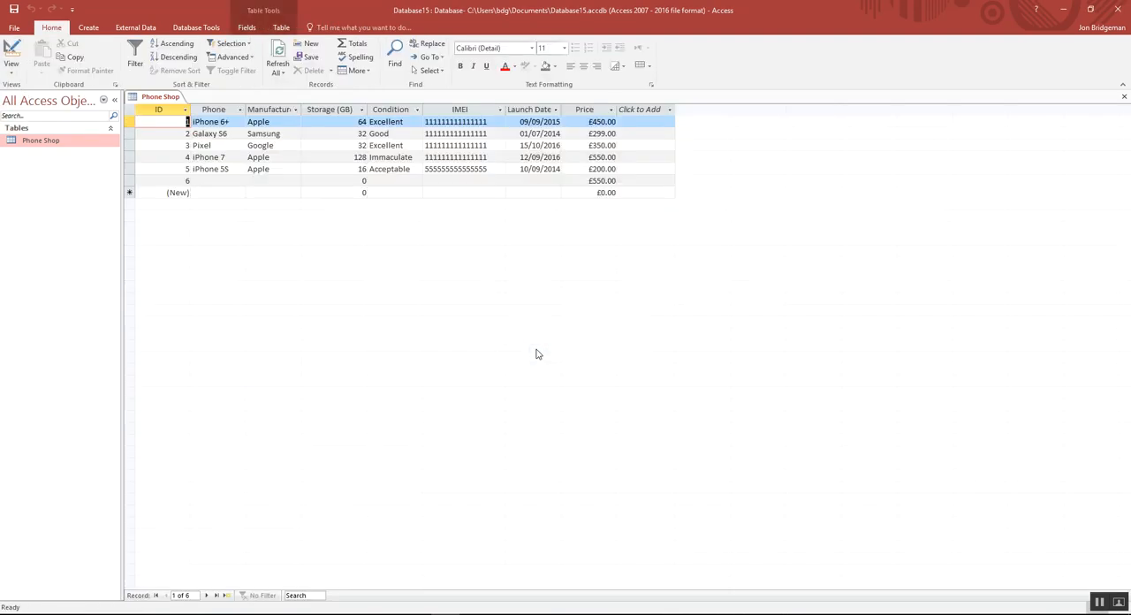
pyautogui.click(527, 181)
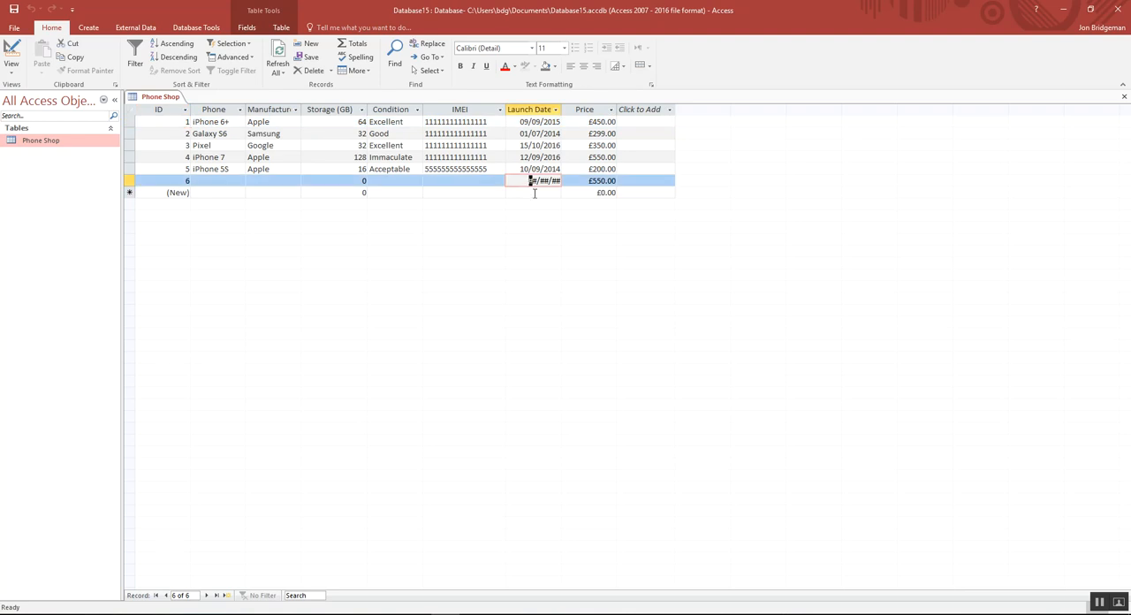
pyautogui.write('09/09/09')
# Step: Return to Design View and set the IMEI field's validation text to "Must be 15 characters please!"
pyautogui.click(12, 69)
pyautogui.click(39, 118)
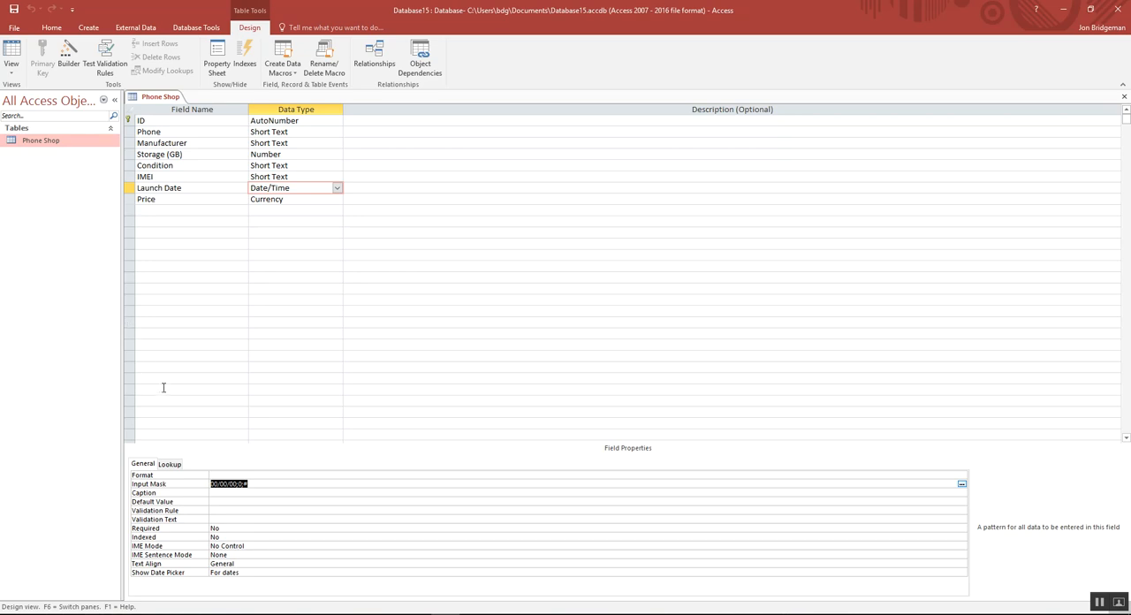
pyautogui.click(175, 523)
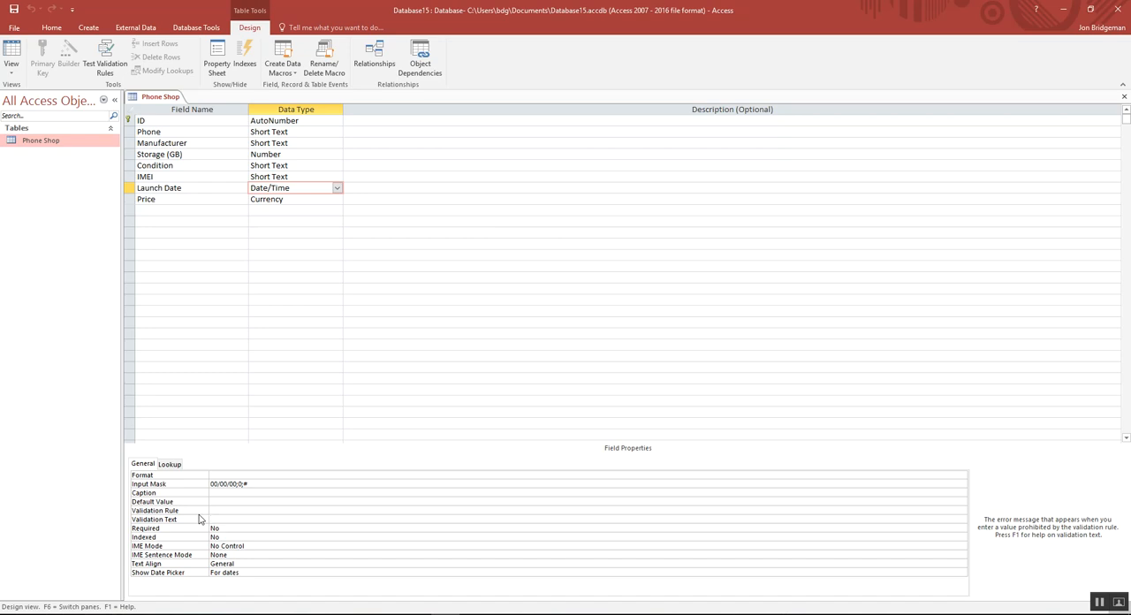
pyautogui.click(304, 179)
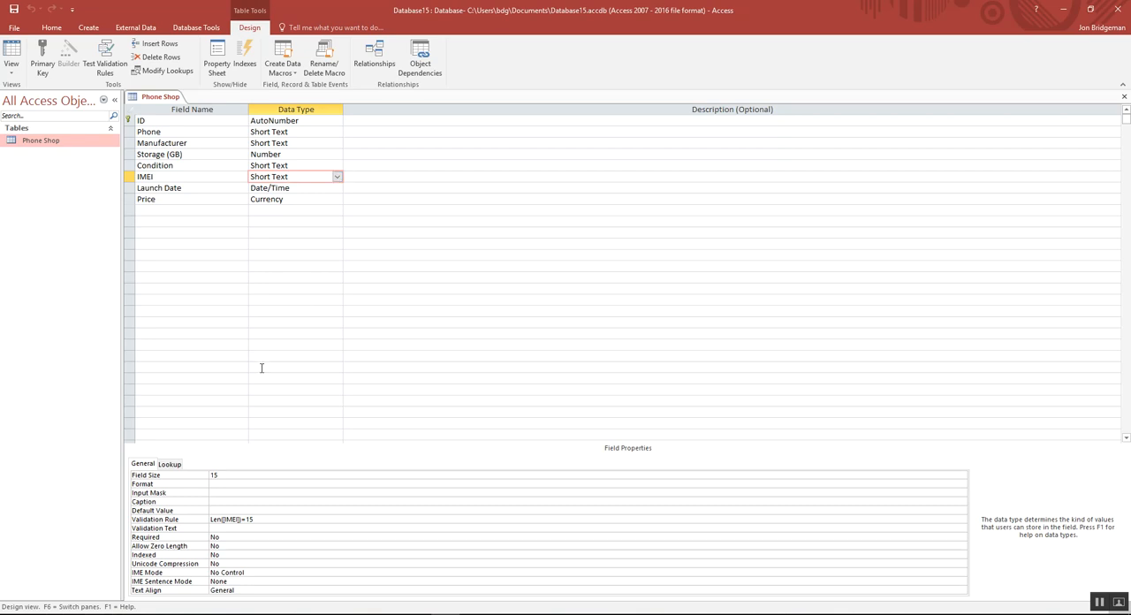
pyautogui.click(220, 529)
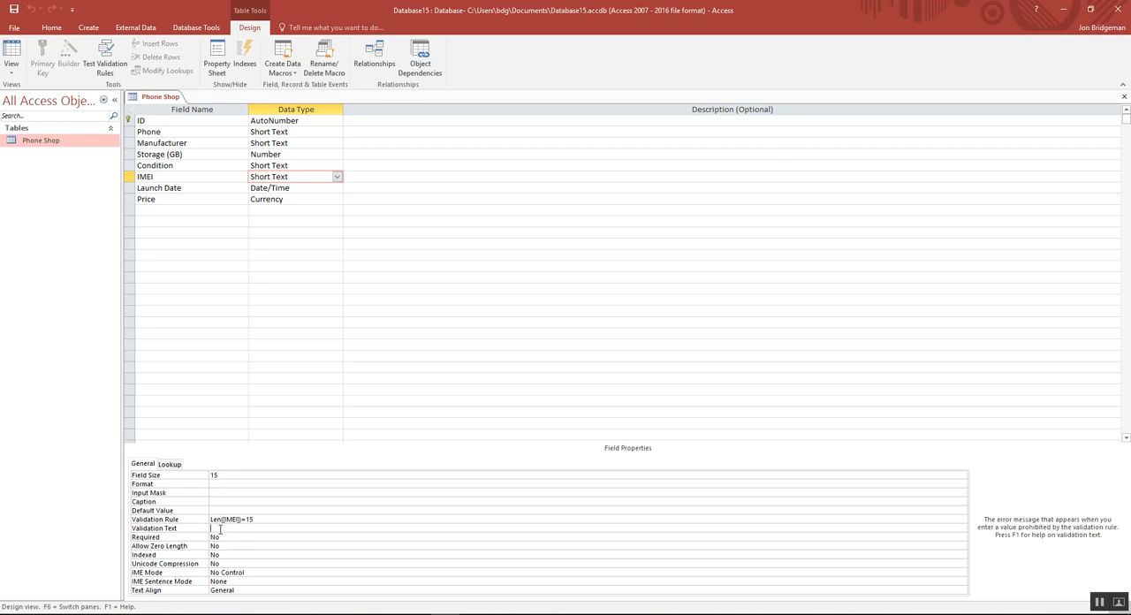
pyautogui.write('Must be 1')
pyautogui.write('5 chaqr')
pyautogui.write('ra')
pyautogui.write('cters please')
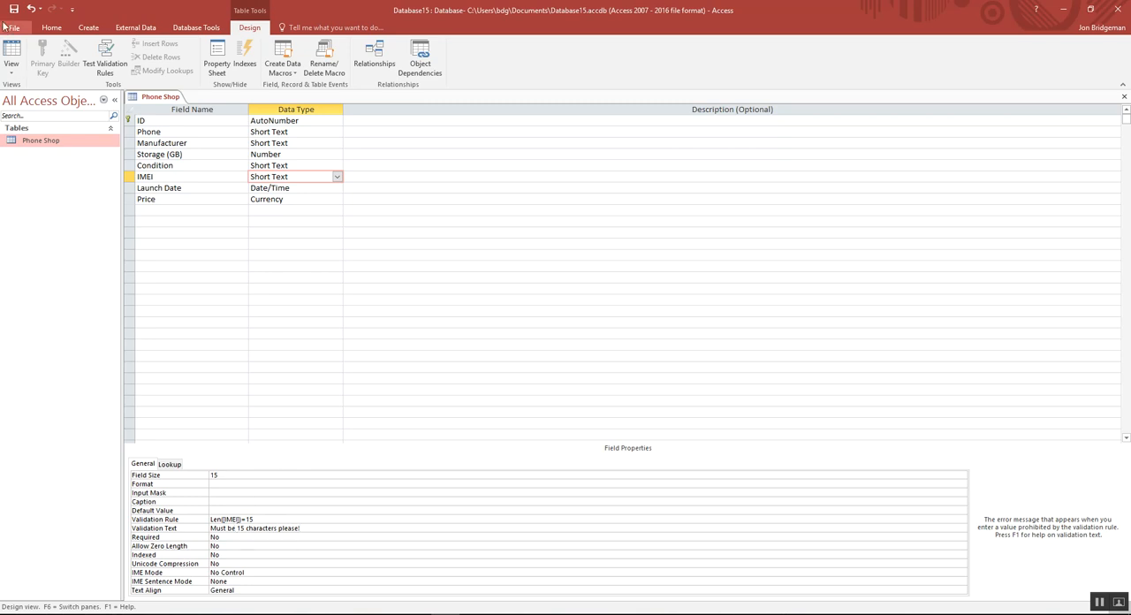
# Step: Test the IMEI validation text in Datasheet View by replacing record 5's IMEI with 55555, and dismiss the validation message
pyautogui.click(11, 71)
pyautogui.click(25, 92)
pyautogui.moveTo(488, 169); pyautogui.dragTo(425, 169)
pyautogui.press('Delete')
pyautogui.write('5555')
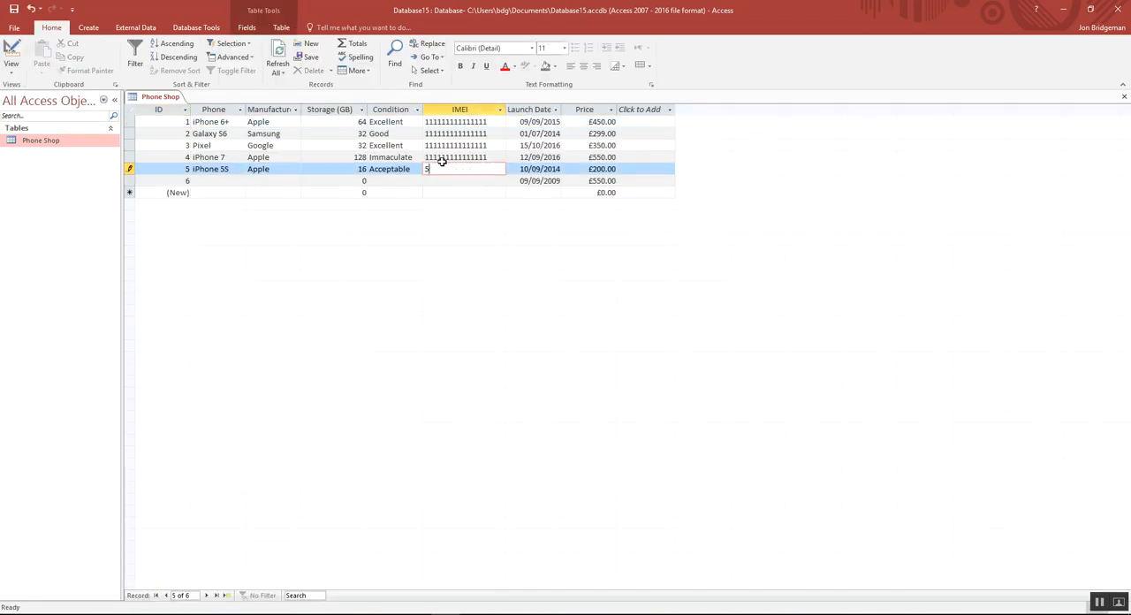
pyautogui.press('Return')
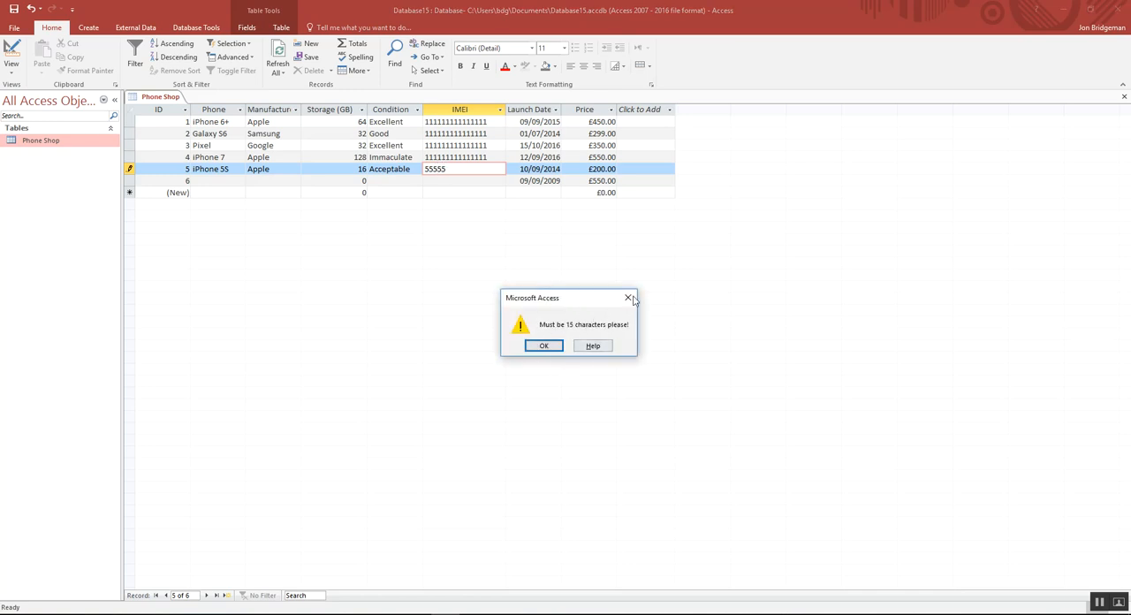
pyautogui.click(545, 347)
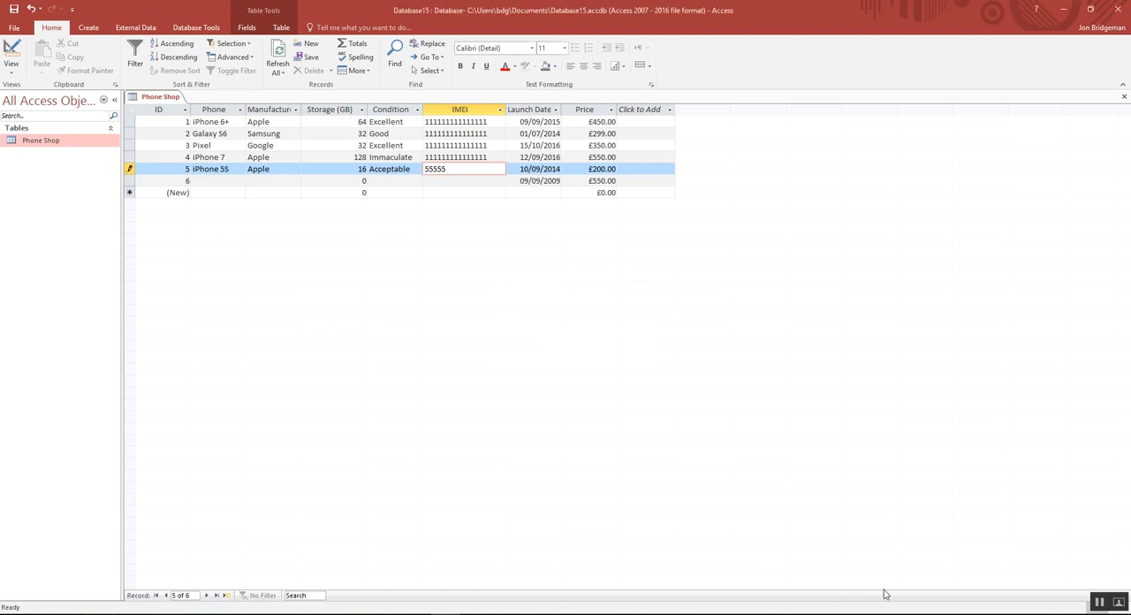